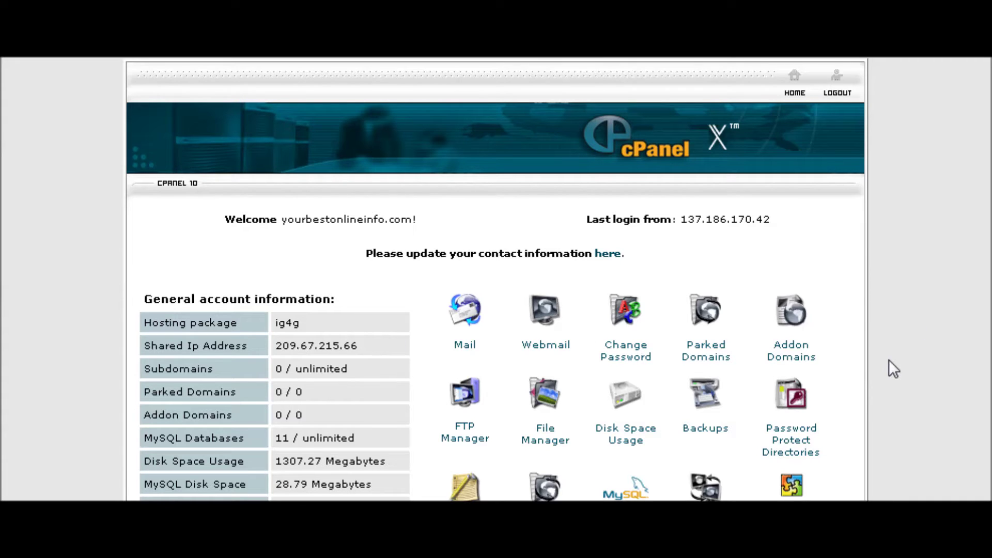
# Open the Fantastico script installer in cPanel and scroll down to Discussion Boards
pyautogui.scroll(-10, 901, 349)
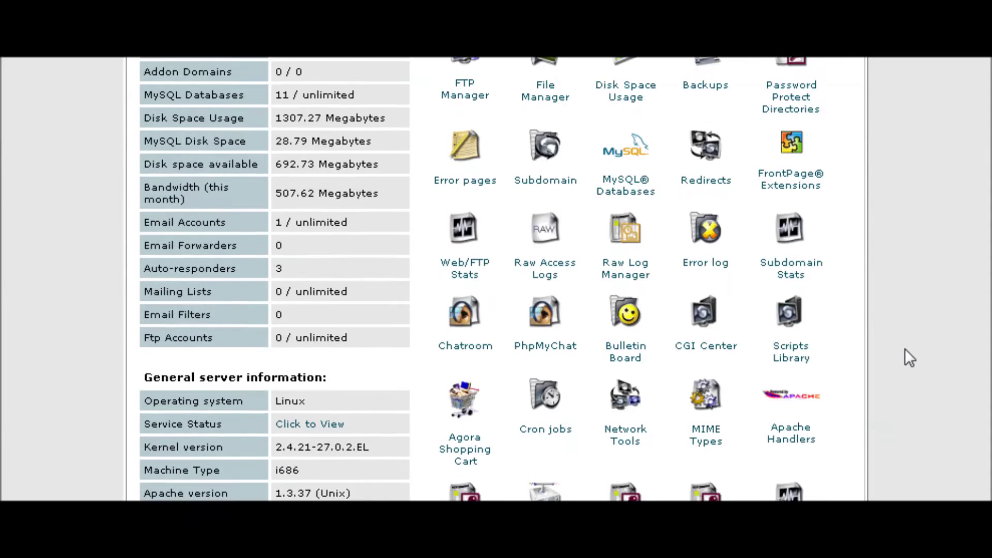
pyautogui.click(544, 360)
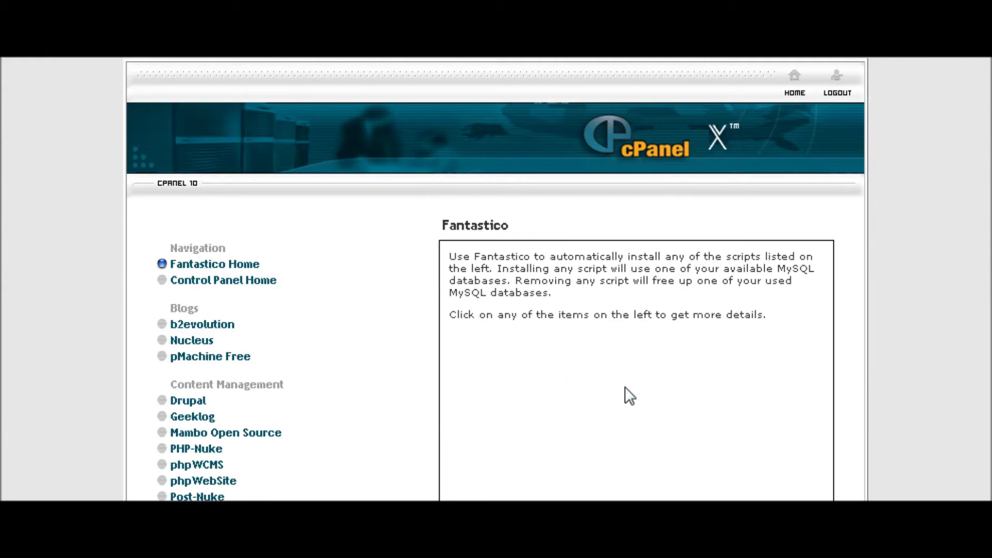
pyautogui.scroll(-3, 625, 387)
pyautogui.scroll(-2, 625, 387)
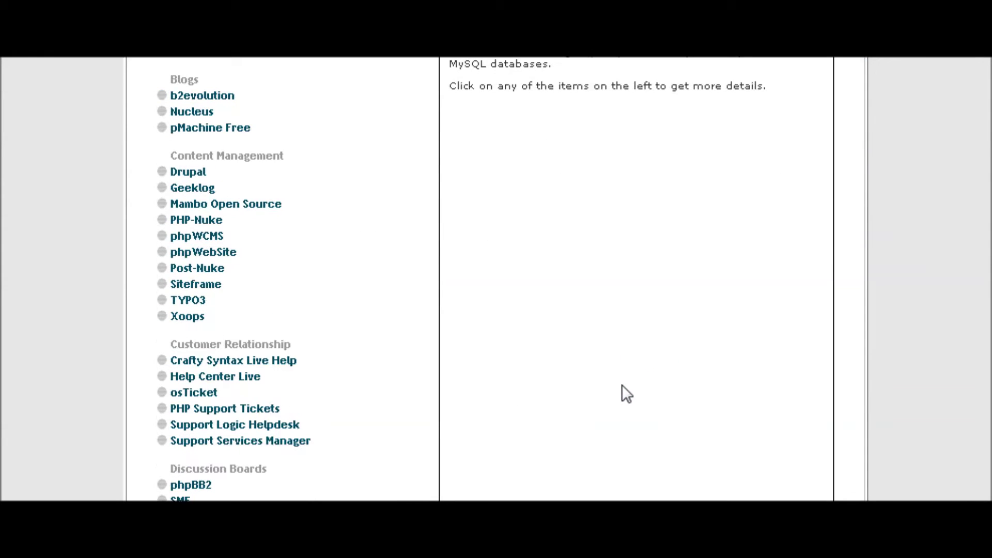
pyautogui.scroll(-8, 621, 384)
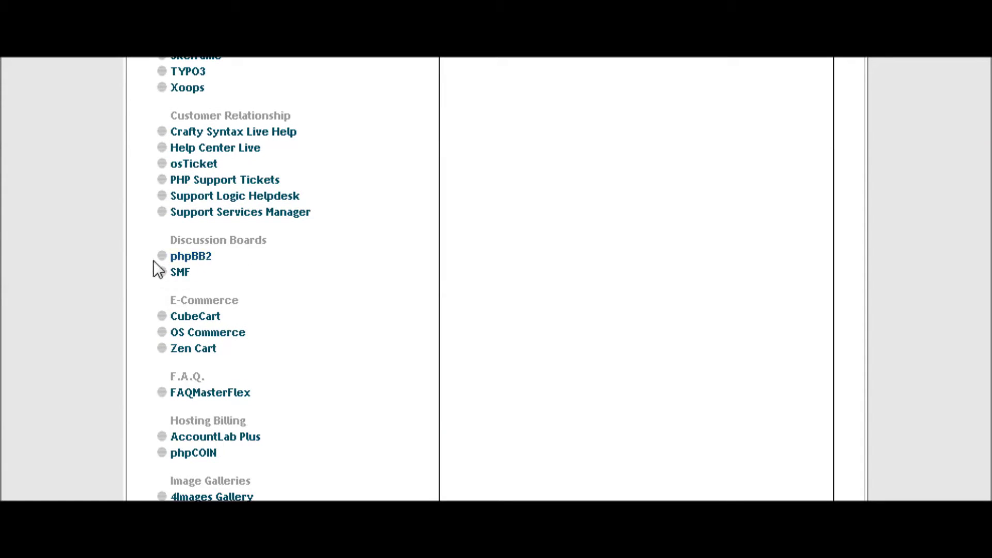
# Open the phpBB2 details page and start a New Installation
pyautogui.click(197, 256)
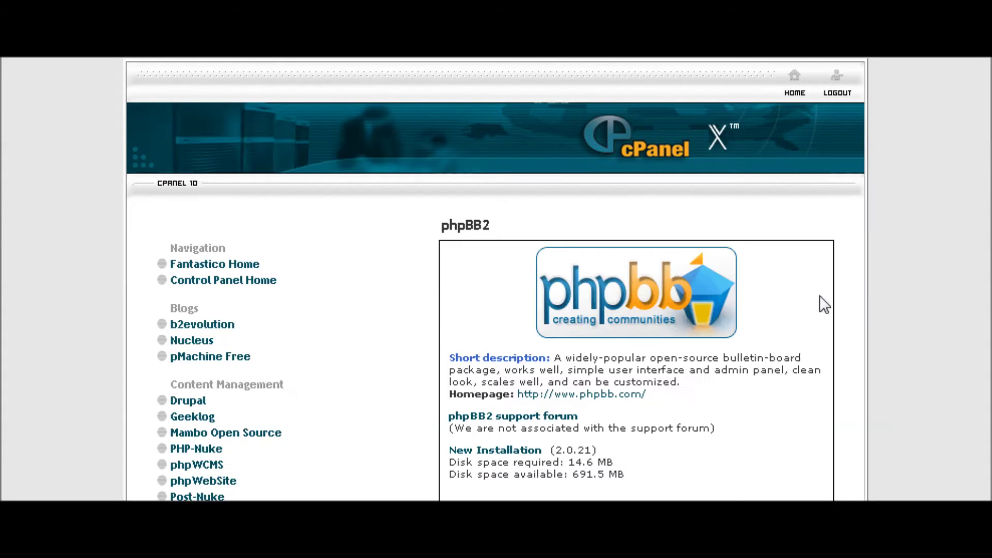
pyautogui.scroll(-3, 798, 295)
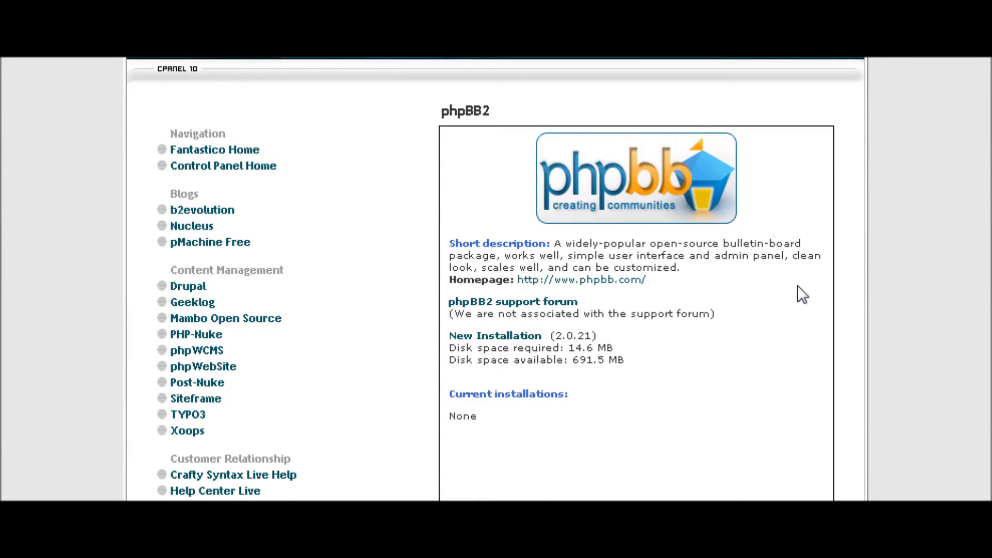
pyautogui.scroll(-3, 806, 289)
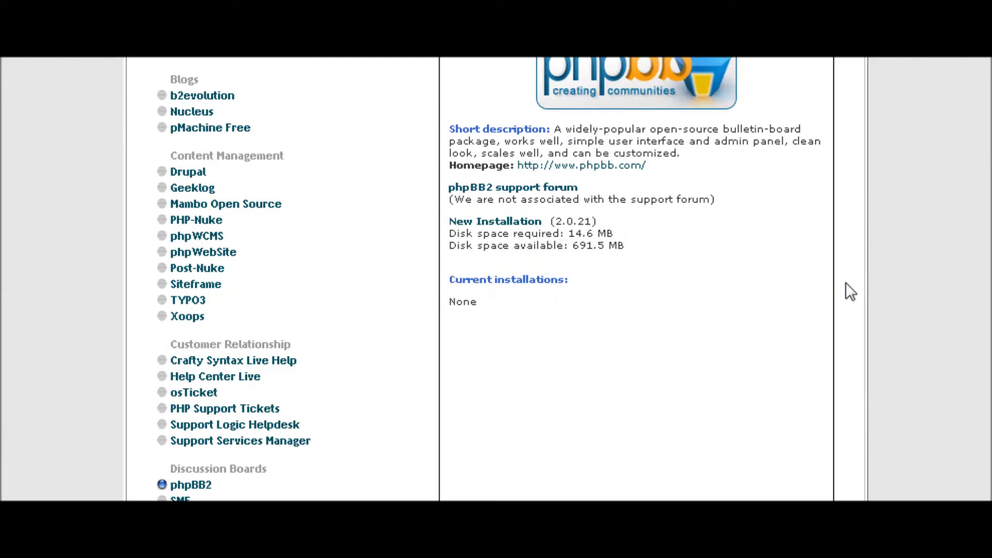
pyautogui.scroll(-2, 845, 282)
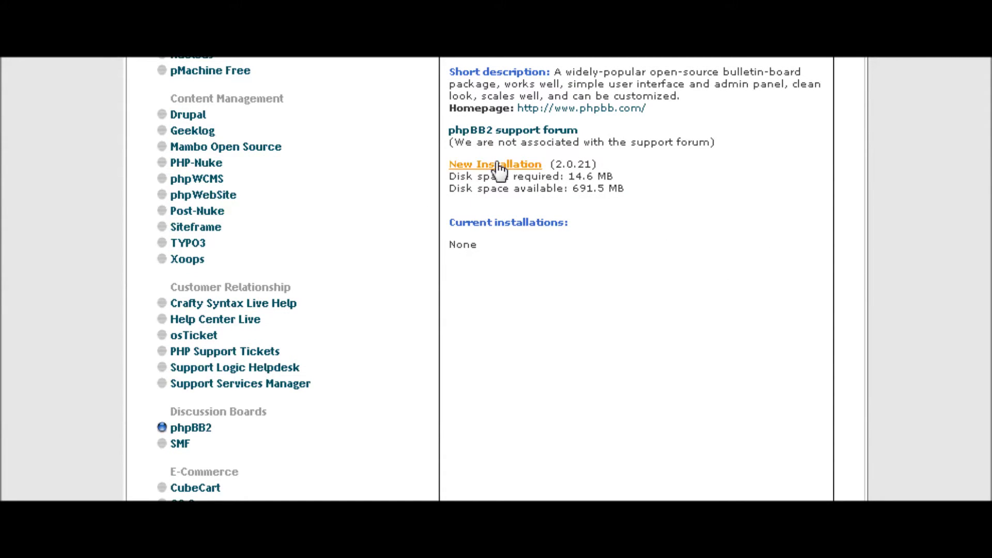
pyautogui.click(498, 165)
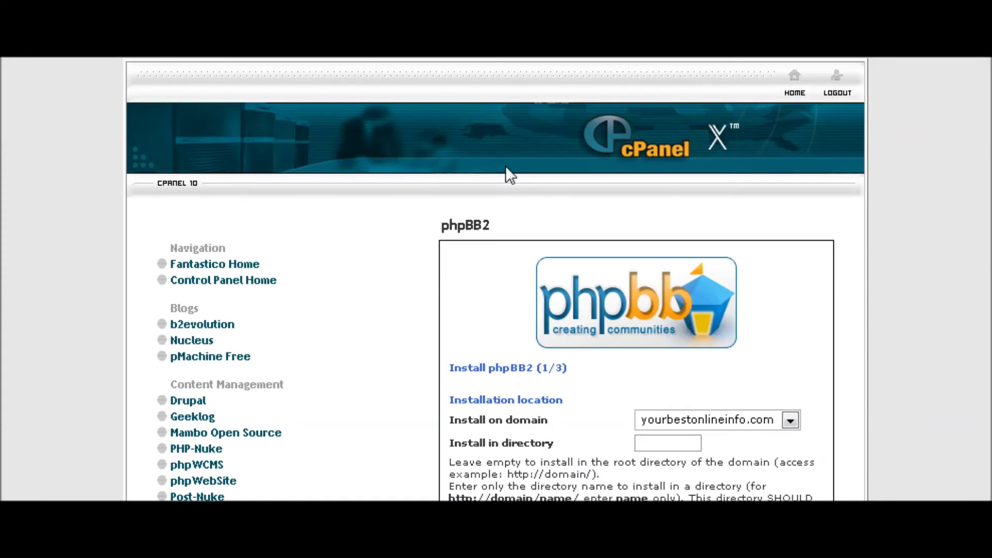
# Set the installation directory to phpbb
pyautogui.scroll(-3, 786, 241)
pyautogui.scroll(-3, 802, 235)
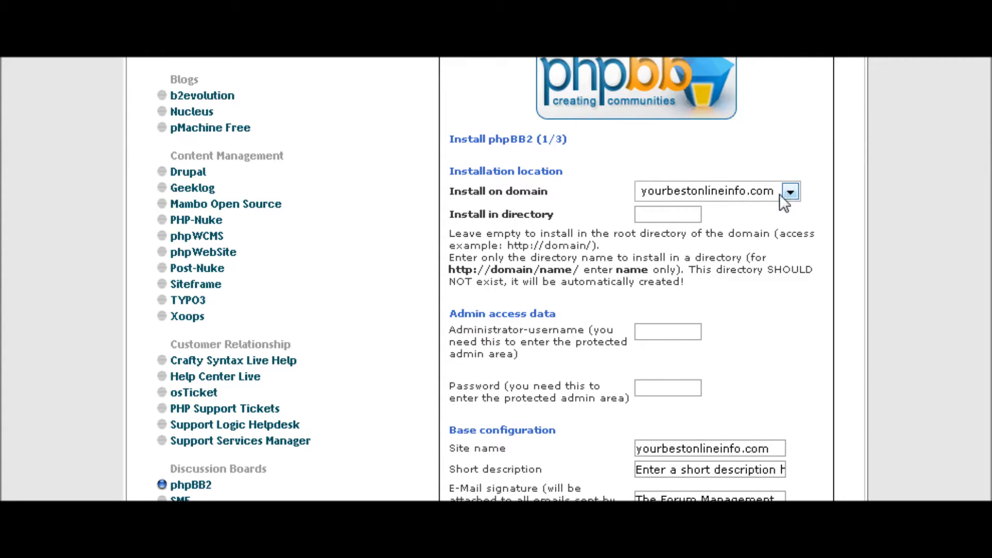
pyautogui.click(663, 206)
pyautogui.write('phpbb')
# Fill in the administrator username and password
pyautogui.scroll(-2, 767, 202)
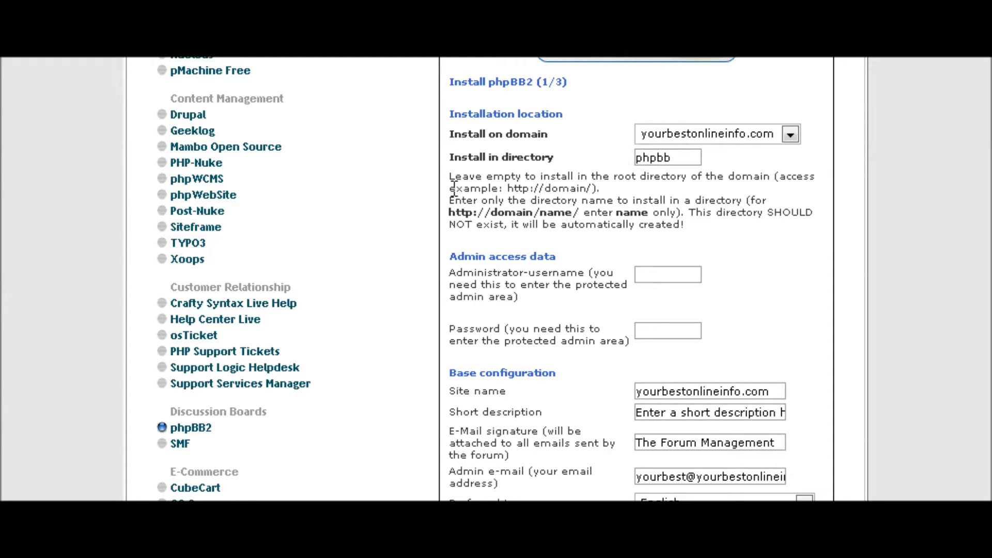
pyautogui.scroll(-2, 737, 206)
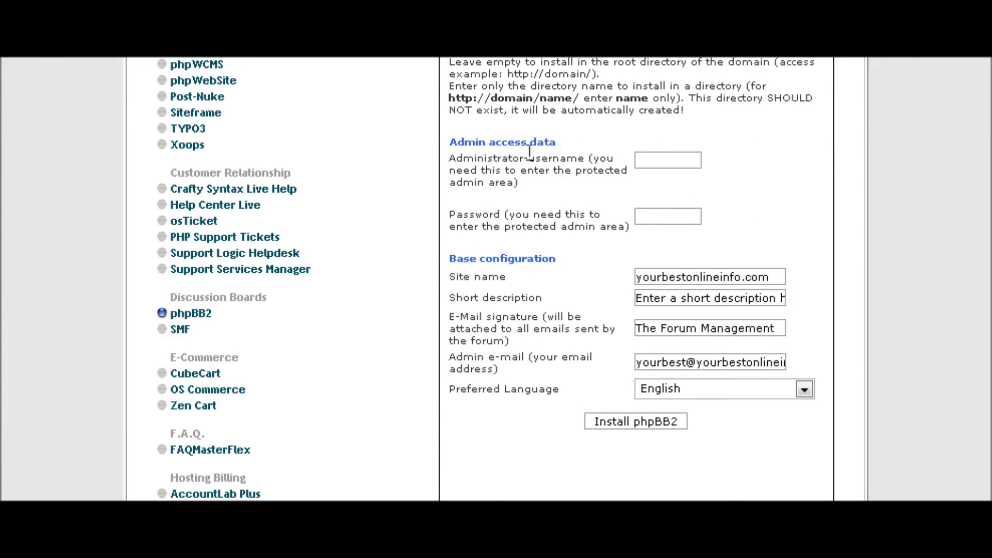
pyautogui.click(683, 157)
pyautogui.write('tim')
pyautogui.click(643, 216)
pyautogui.write('password')
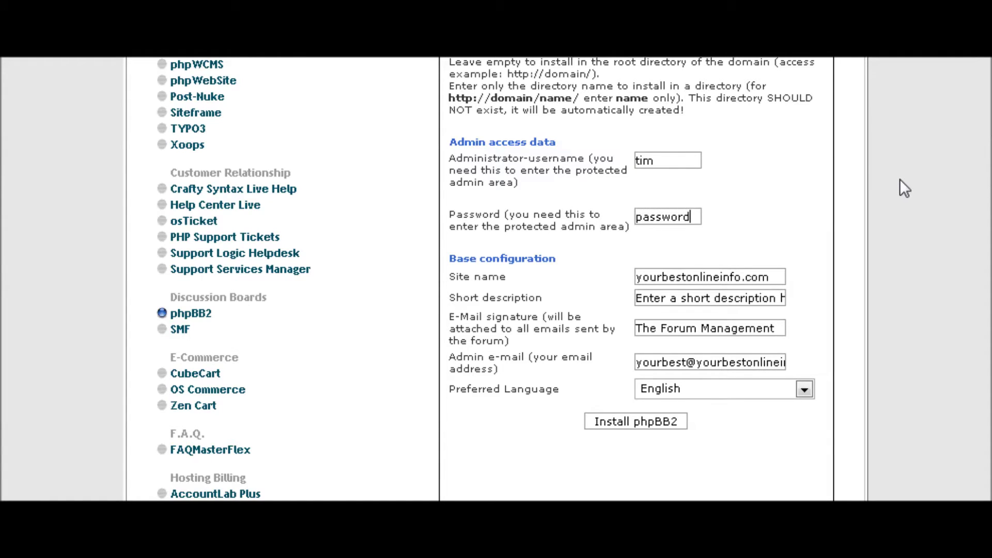
pyautogui.scroll(1, 899, 179)
pyautogui.scroll(-2, 975, 200)
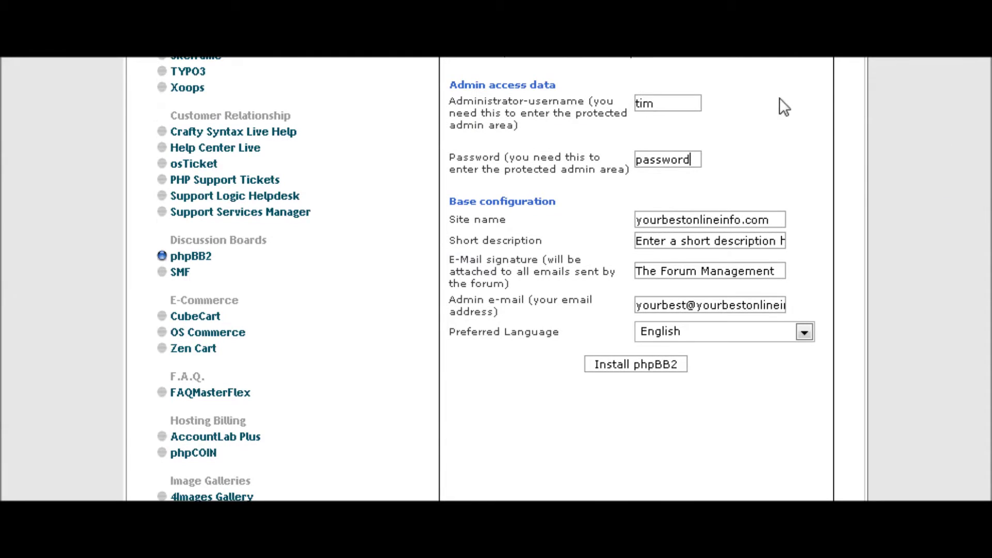
pyautogui.scroll(-2, 780, 99)
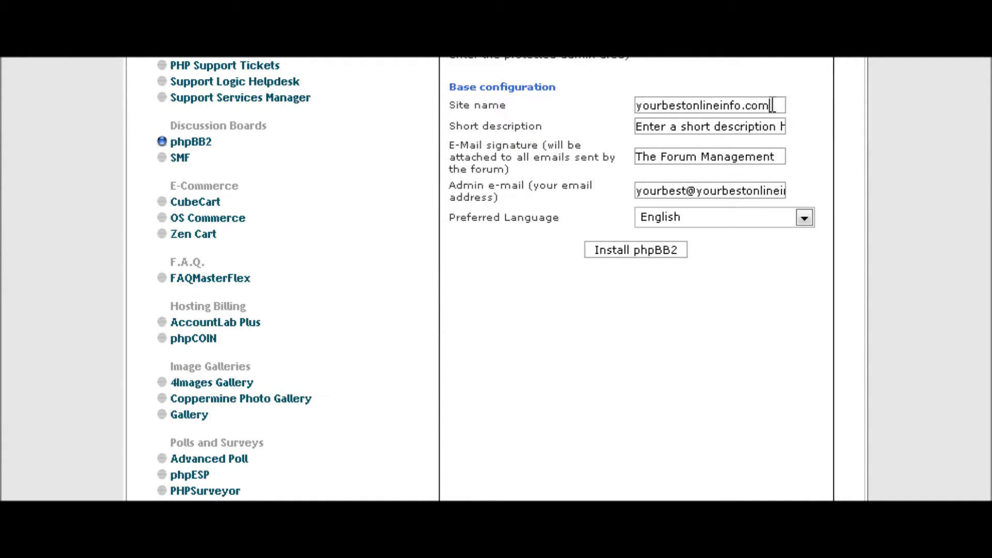
# Replace the site name with 'Test Forum' and the short description with 'A test Forum', then submit
pyautogui.moveTo(774, 105); pyautogui.dragTo(543, 95)
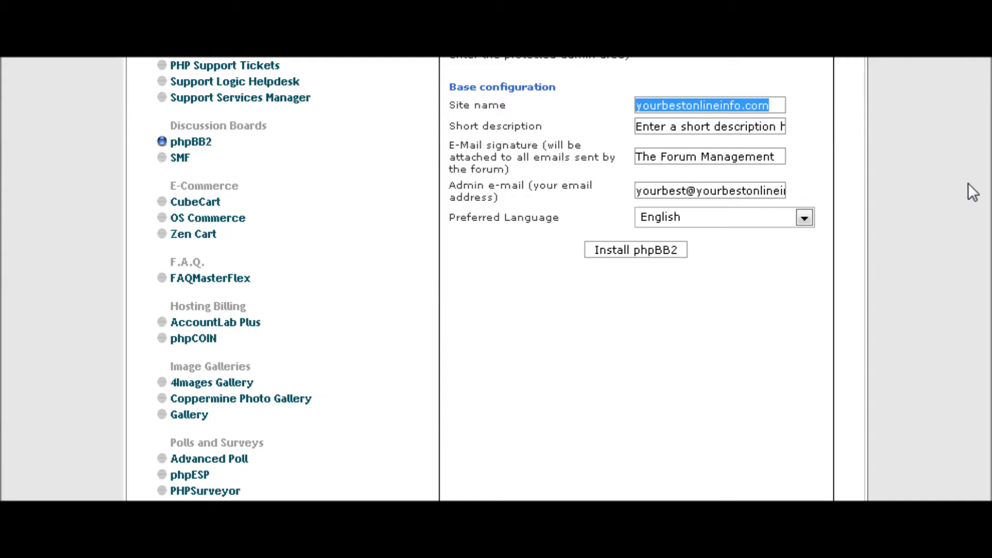
pyautogui.write('Test ')
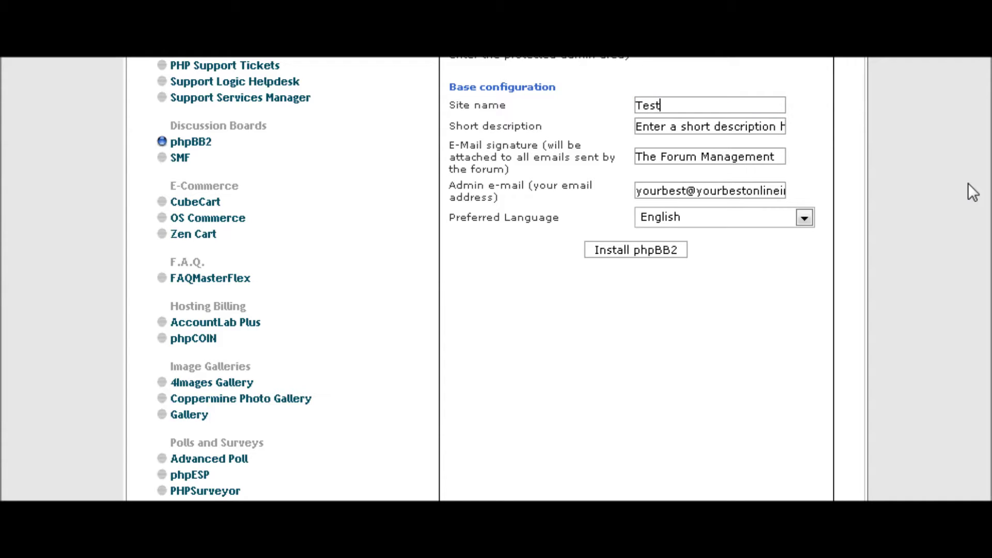
pyautogui.write('Forum')
pyautogui.moveTo(781, 126); pyautogui.dragTo(637, 127)
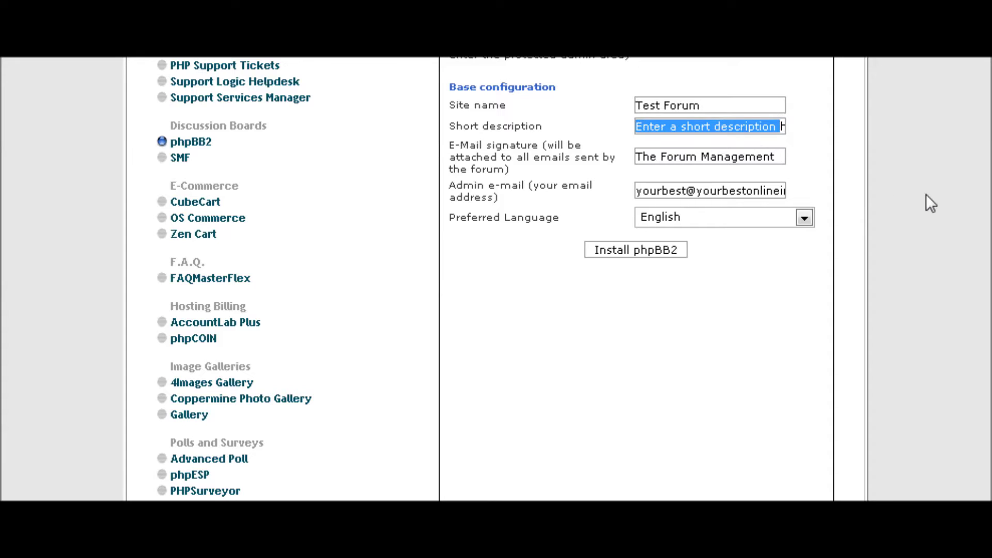
pyautogui.press('Delete')
pyautogui.press('Delete')
pyautogui.press('Delete')
pyautogui.press('Delete')
pyautogui.press('Delete')
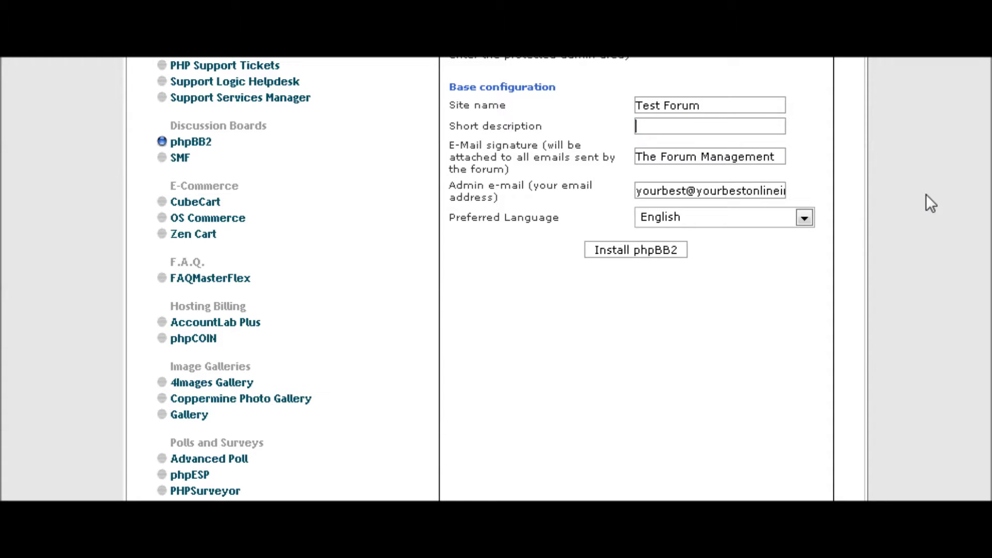
pyautogui.write('A test Forum')
pyautogui.scroll(-2, 926, 185)
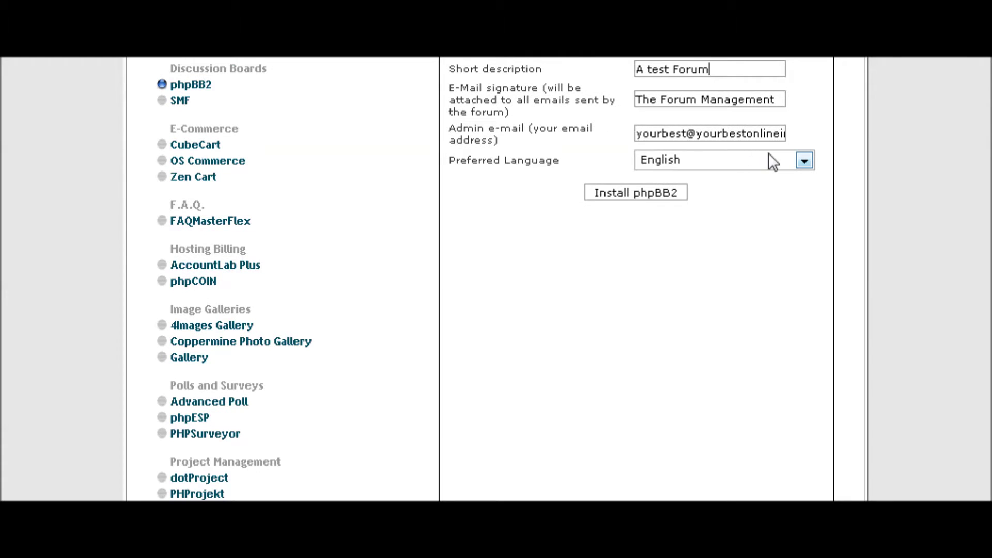
pyautogui.click(641, 197)
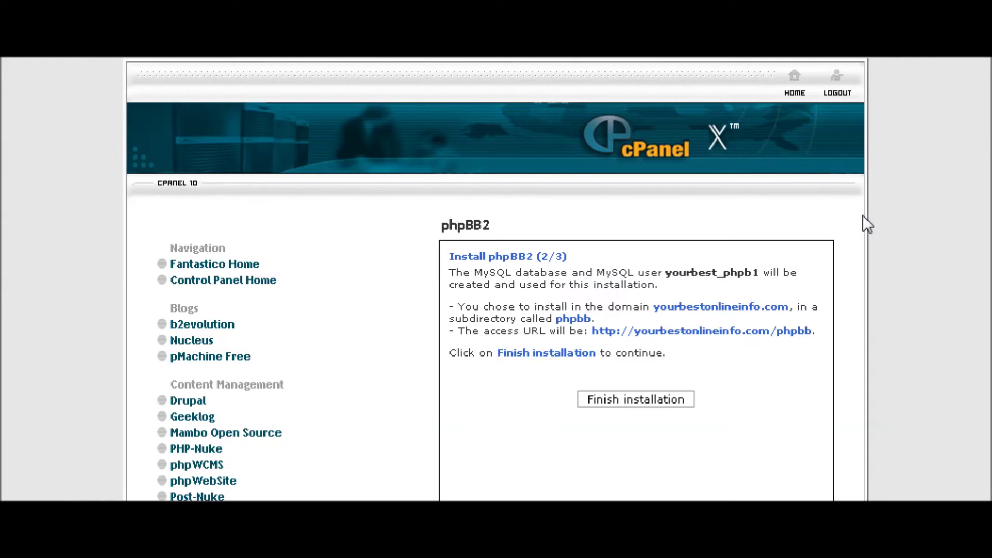
# Finish the phpBB2 installation and bring up link options for the listed forum address
pyautogui.scroll(-3, 858, 234)
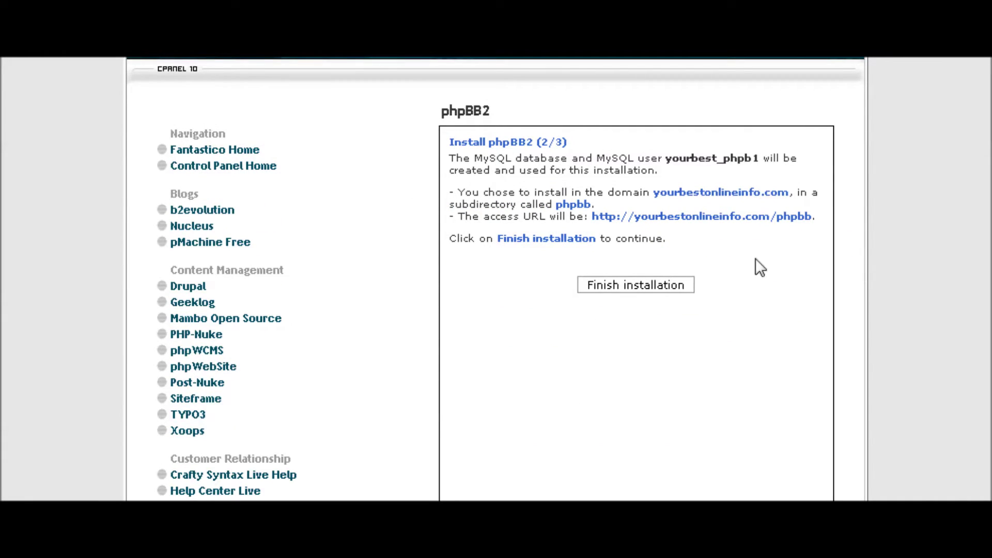
pyautogui.scroll(-2, 804, 256)
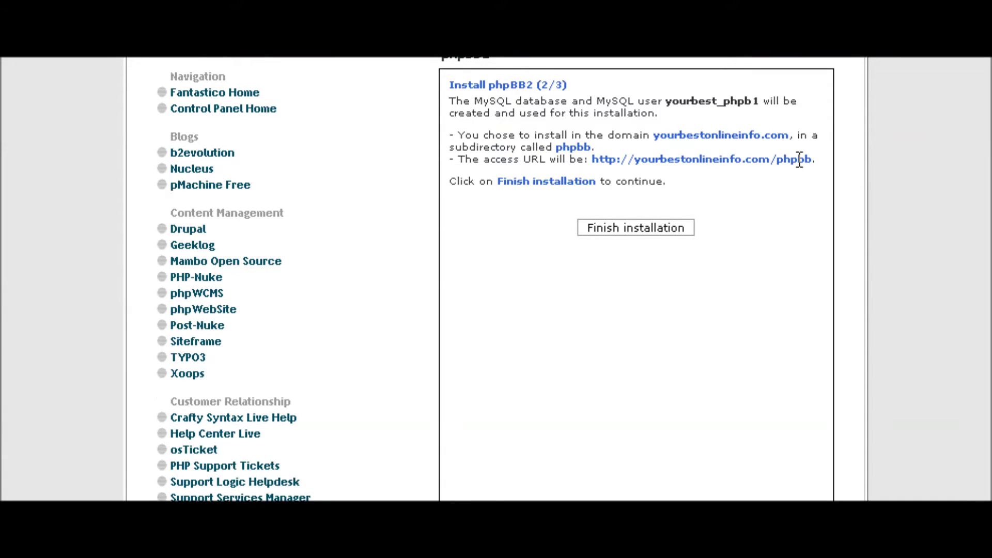
pyautogui.click(614, 226)
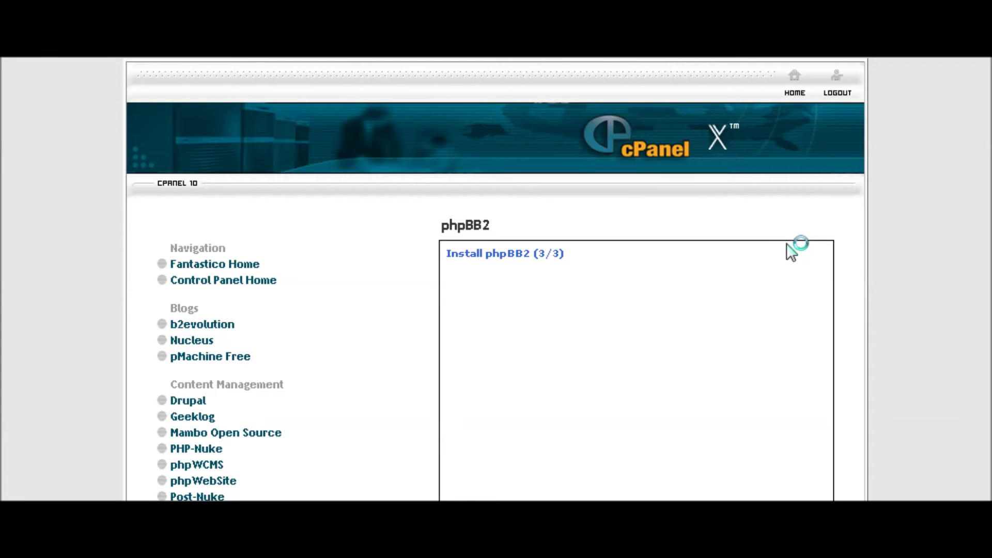
pyautogui.scroll(-1, 687, 254)
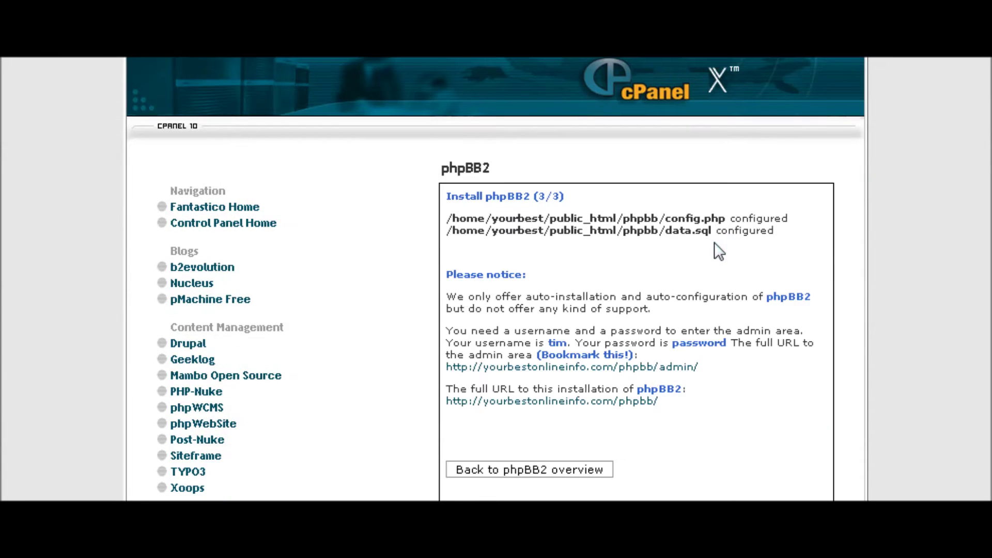
pyautogui.scroll(-1, 723, 250)
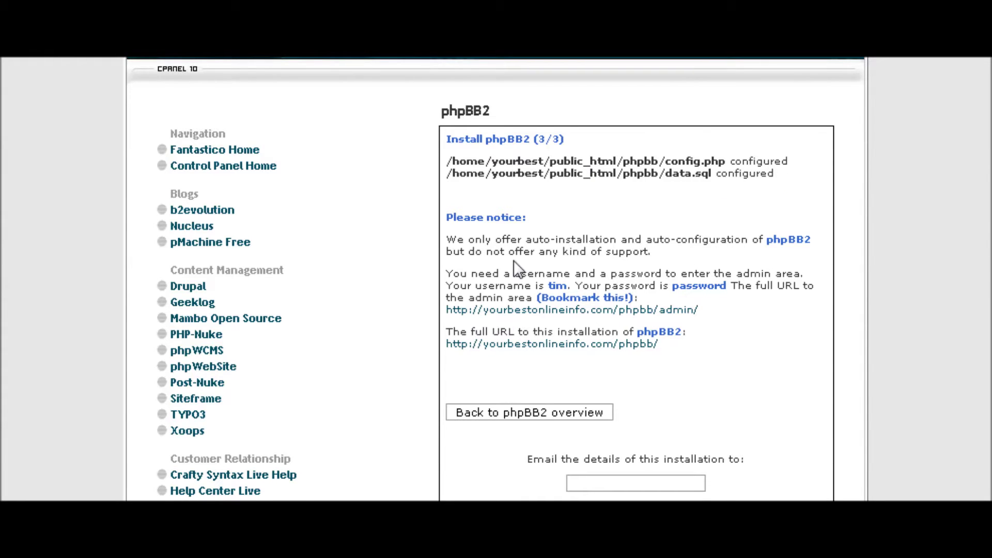
pyautogui.scroll(-1, 602, 261)
pyautogui.scroll(-2, 635, 256)
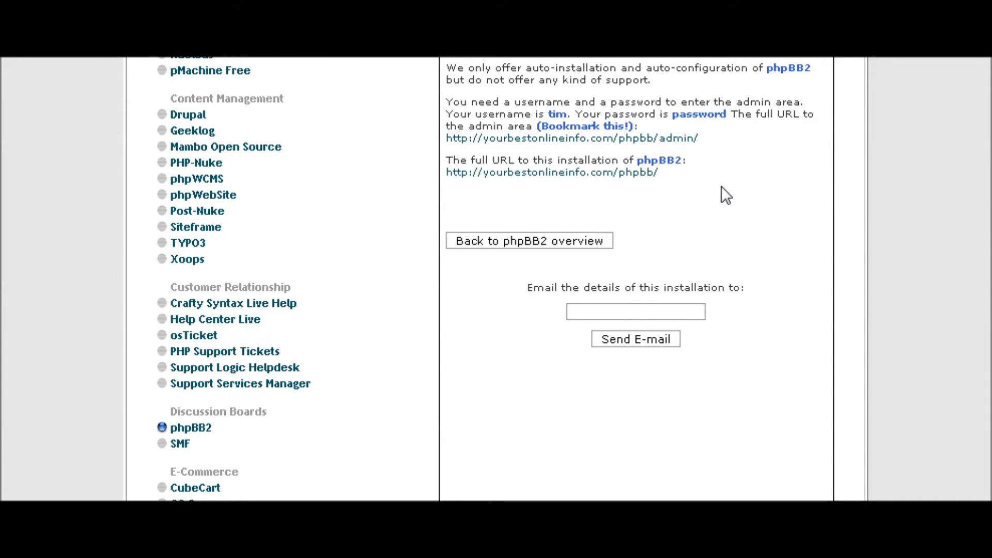
pyautogui.rightClick(620, 179)
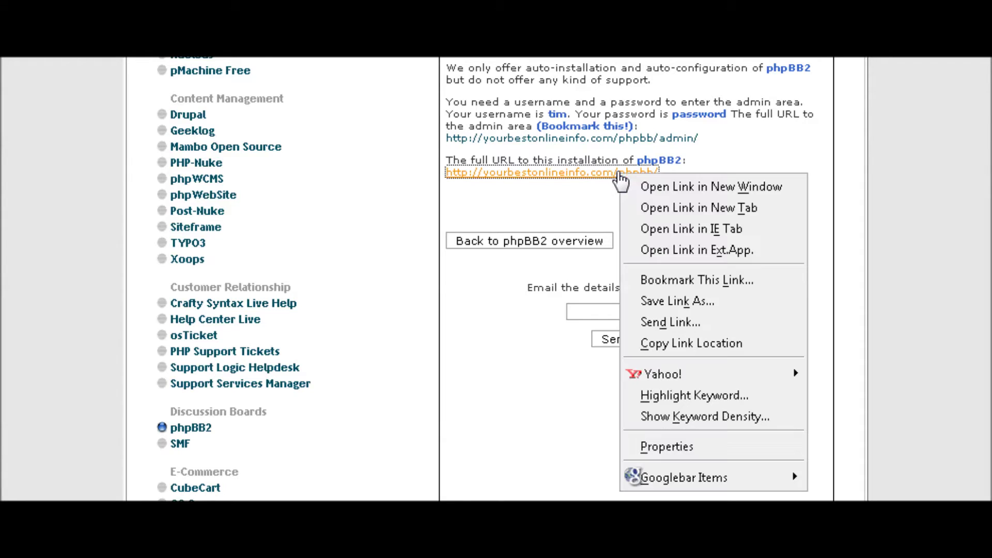
pyautogui.click(767, 205)
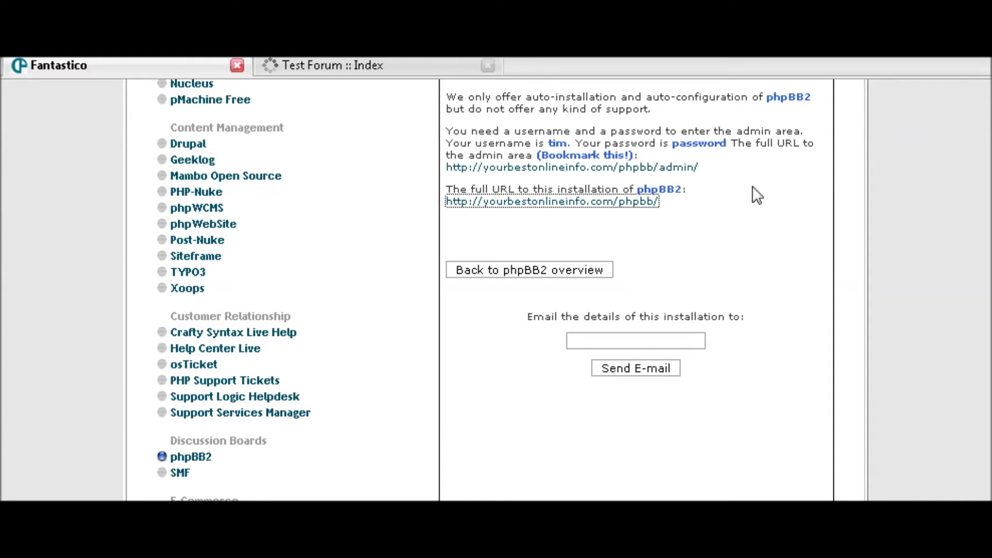
pyautogui.click(352, 69)
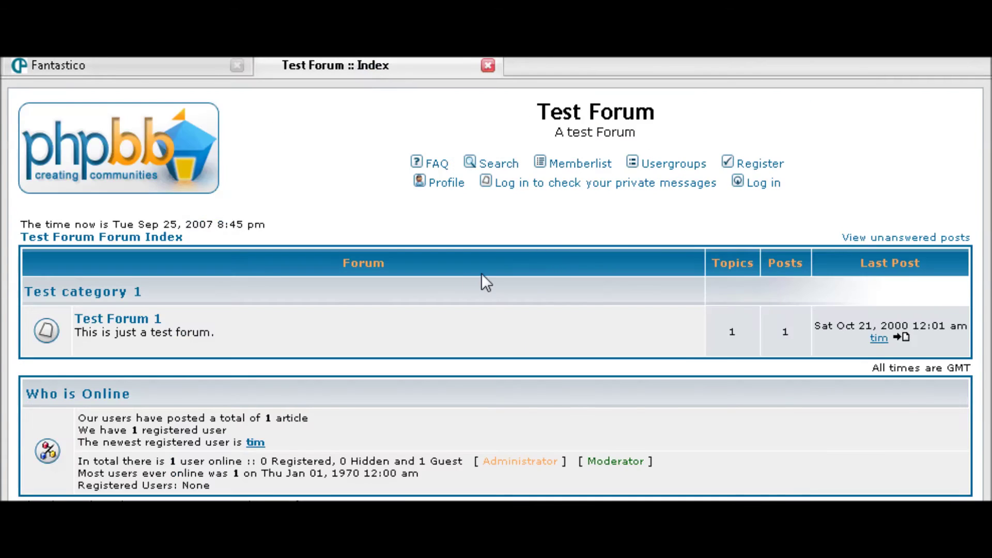
pyautogui.scroll(-4, 496, 272)
pyautogui.scroll(4, 553, 270)
pyautogui.scroll(-3, 771, 254)
pyautogui.scroll(3, 770, 254)
pyautogui.click(217, 65)
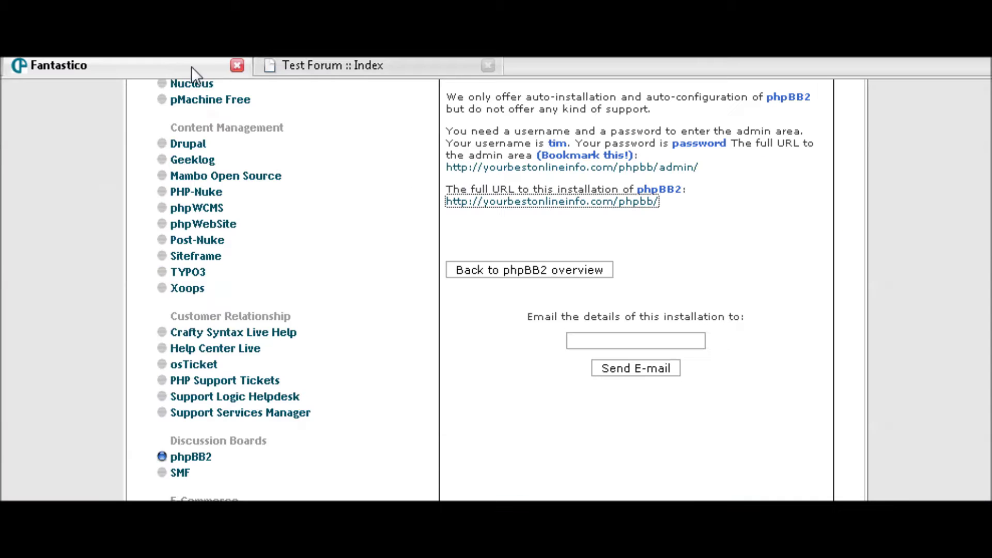
pyautogui.click(488, 66)
pyautogui.scroll(-2, 671, 202)
pyautogui.scroll(4, 641, 211)
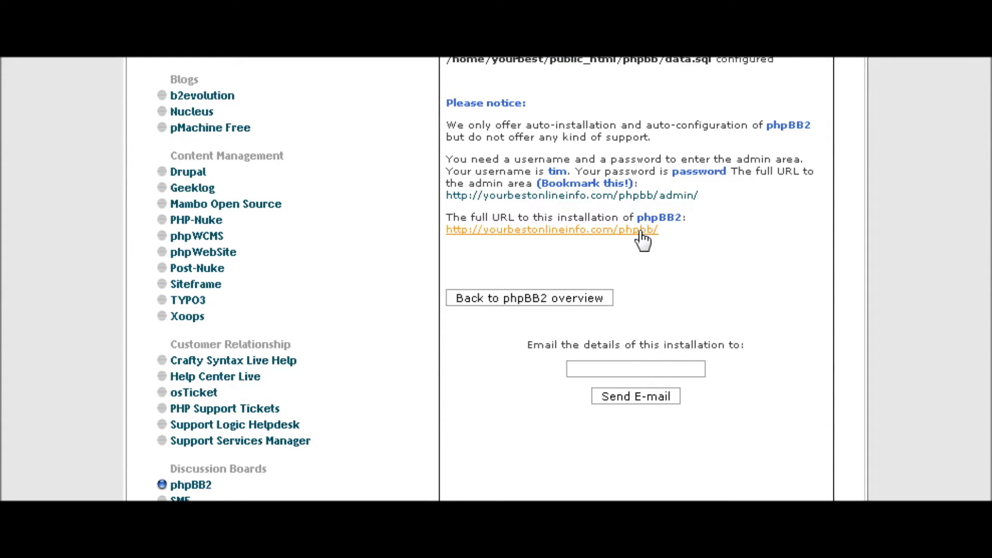
# Follow the admin area URL, log in, and view the Admin Index forum statistics
pyautogui.click(654, 197)
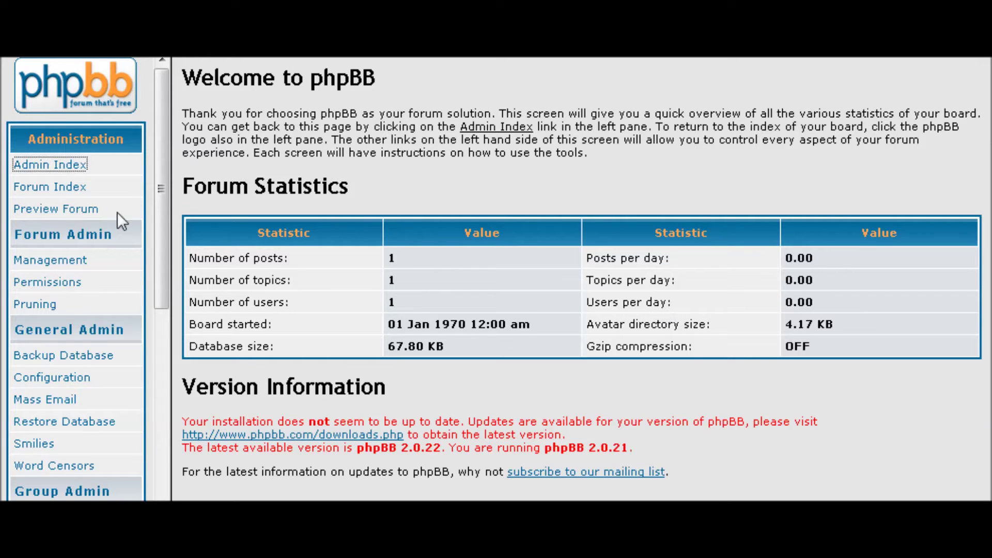
pyautogui.moveTo(160, 175); pyautogui.dragTo(164, 206)
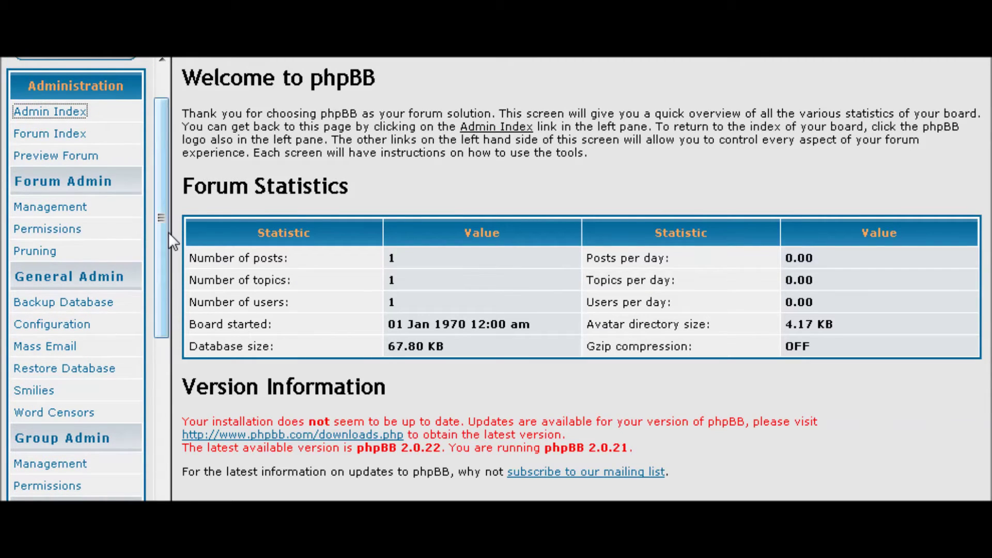
pyautogui.scroll(-1, 103, 243)
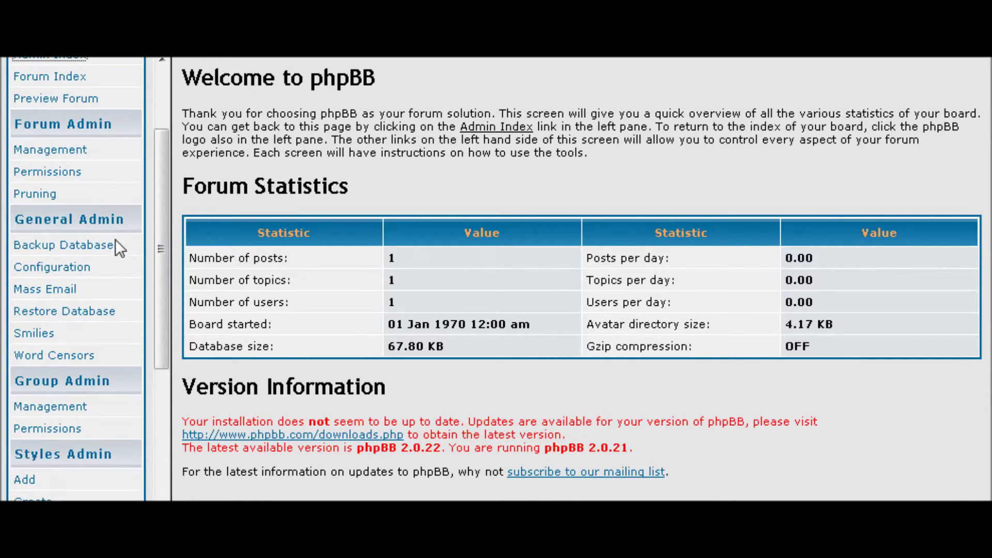
pyautogui.scroll(-1, 127, 230)
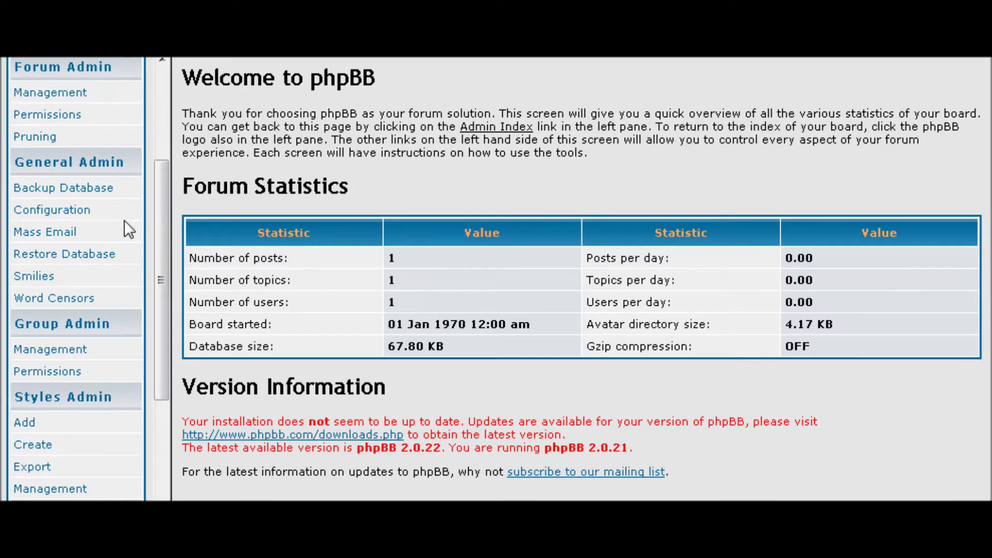
# Open General Configuration and review settings such as flood interval, topics per page and timezone
pyautogui.click(61, 209)
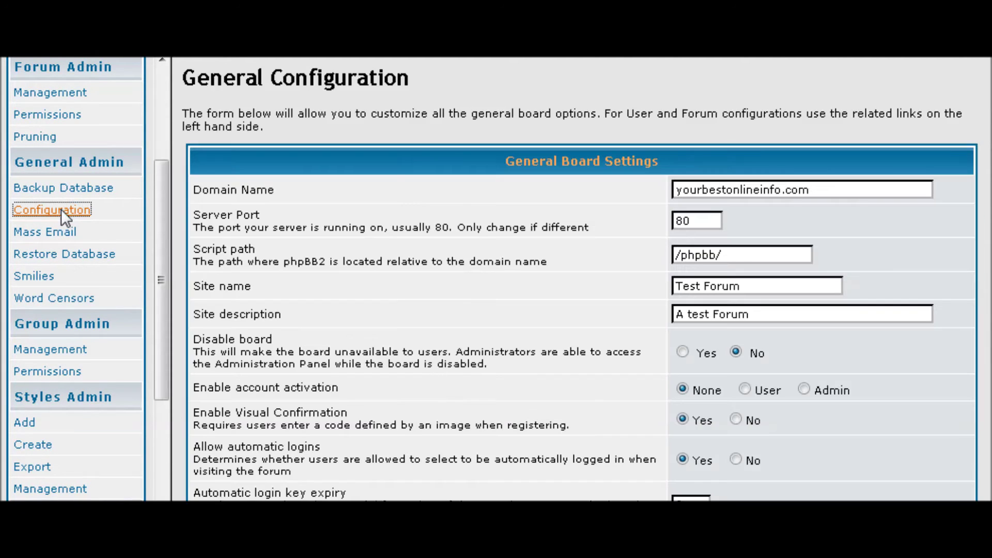
pyautogui.scroll(-1, 483, 192)
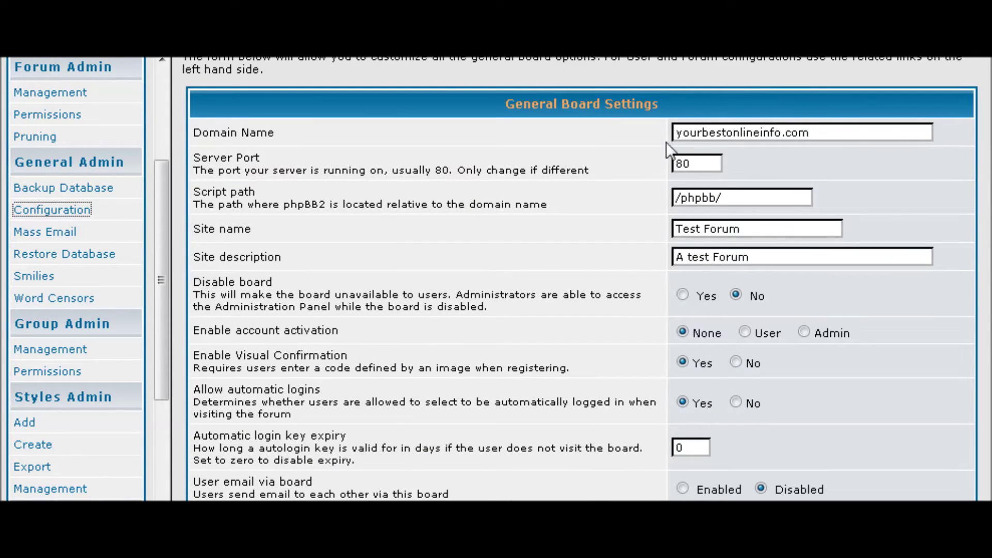
pyautogui.scroll(-1, 832, 161)
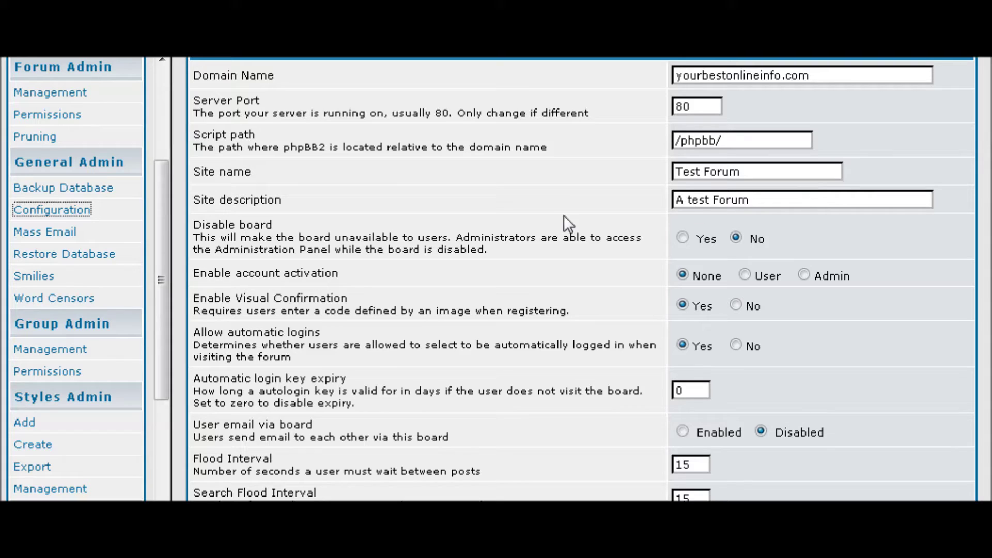
pyautogui.scroll(-4, 799, 209)
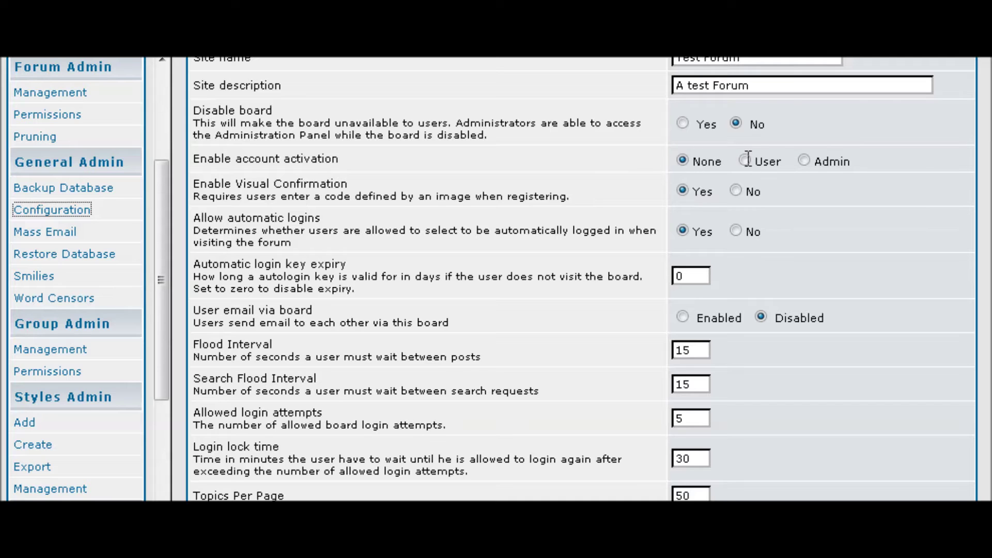
pyautogui.scroll(-2, 770, 163)
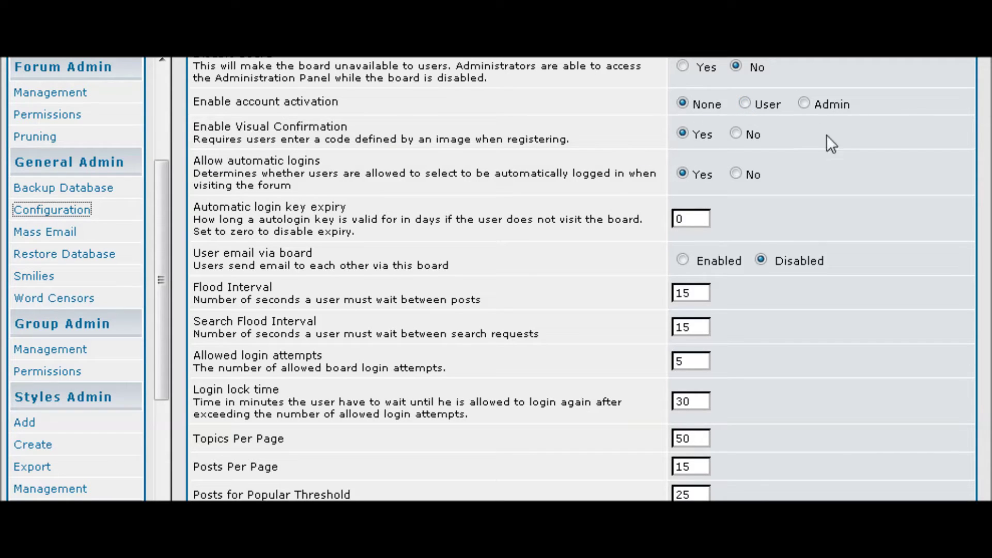
pyautogui.scroll(-1, 749, 182)
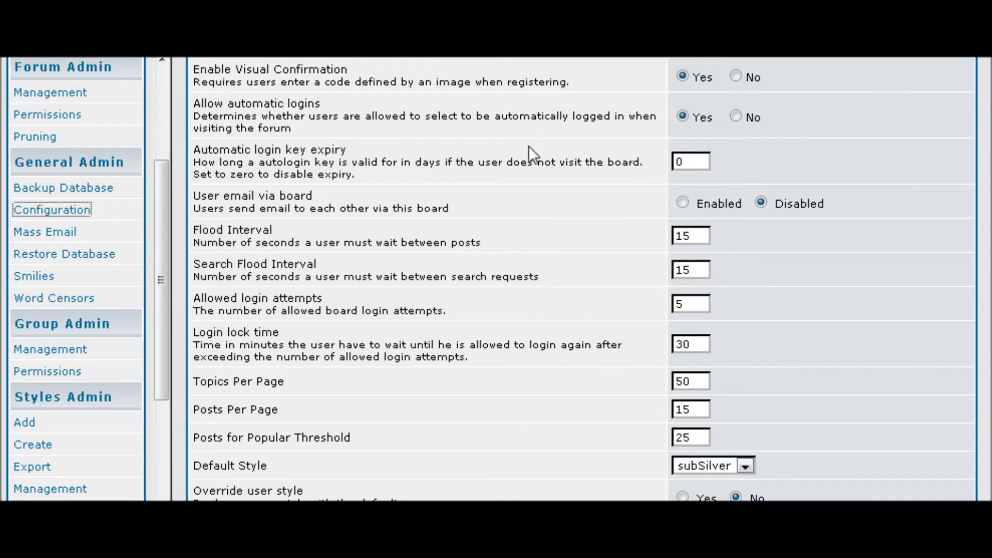
pyautogui.scroll(-1, 556, 144)
pyautogui.scroll(1, 561, 144)
pyautogui.click(850, 171)
pyautogui.scroll(-2, 549, 184)
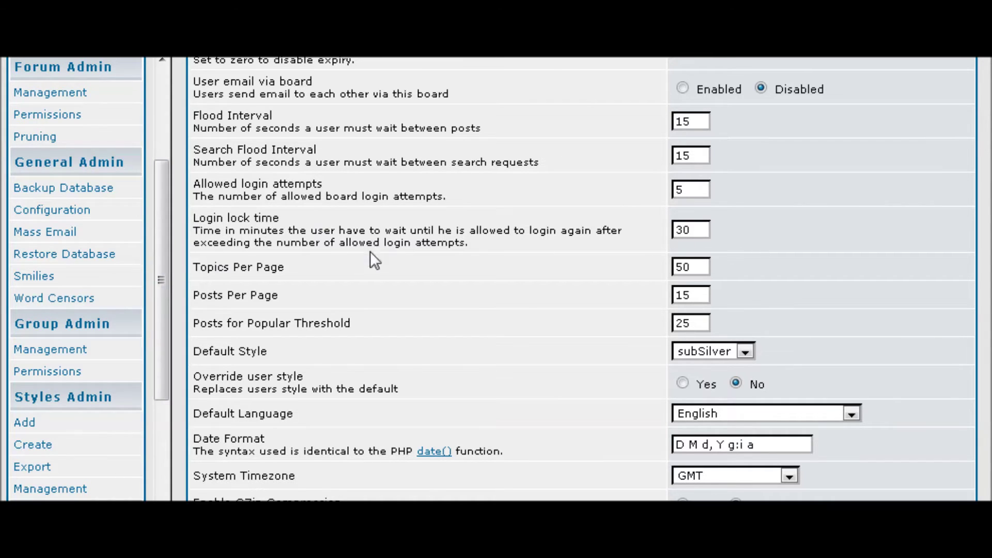
pyautogui.scroll(-3, 809, 259)
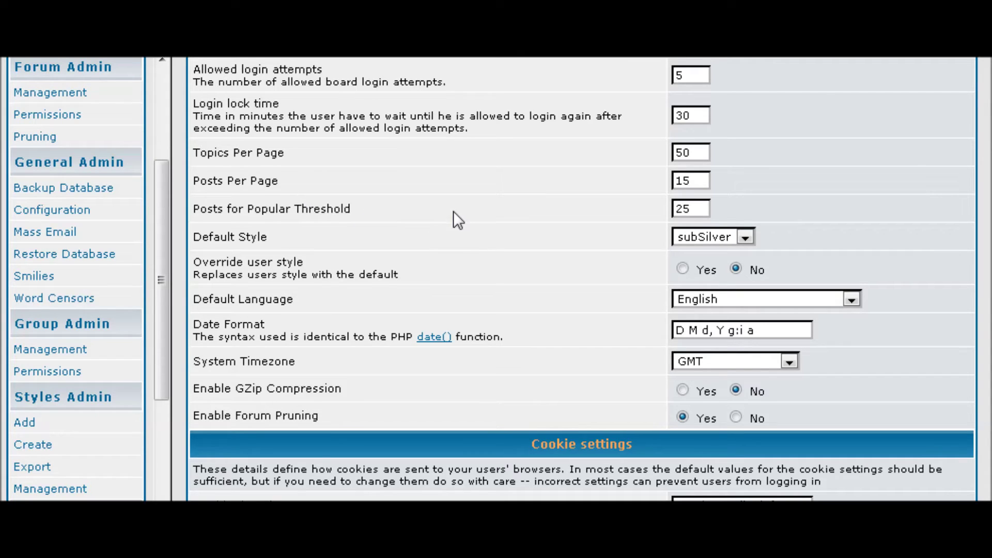
pyautogui.click(697, 209)
pyautogui.click(745, 237)
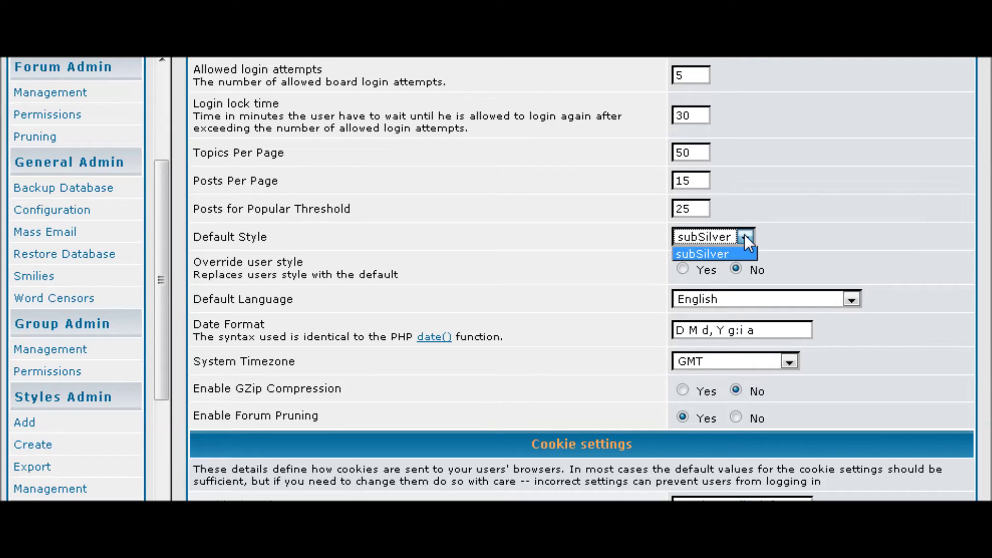
pyautogui.click(827, 217)
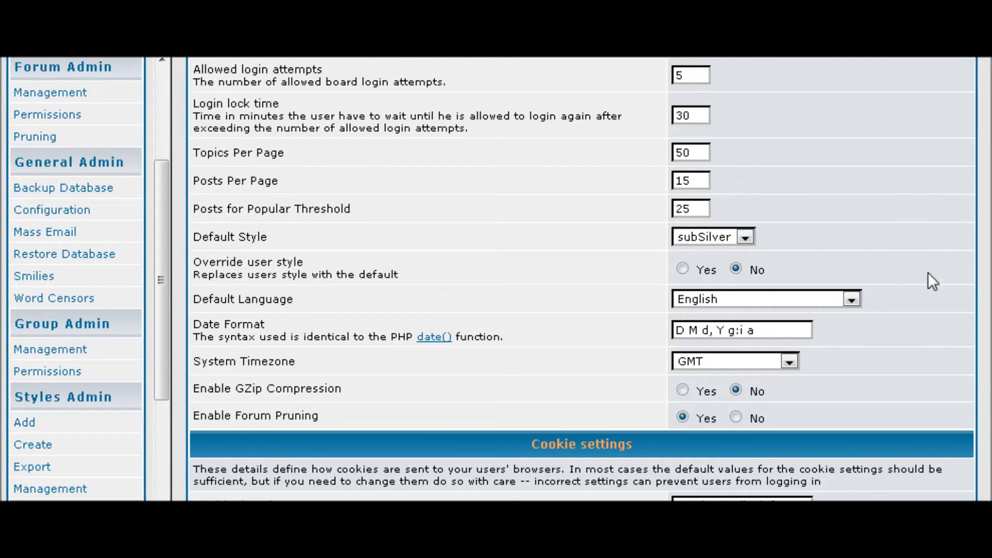
pyautogui.scroll(-1, 928, 274)
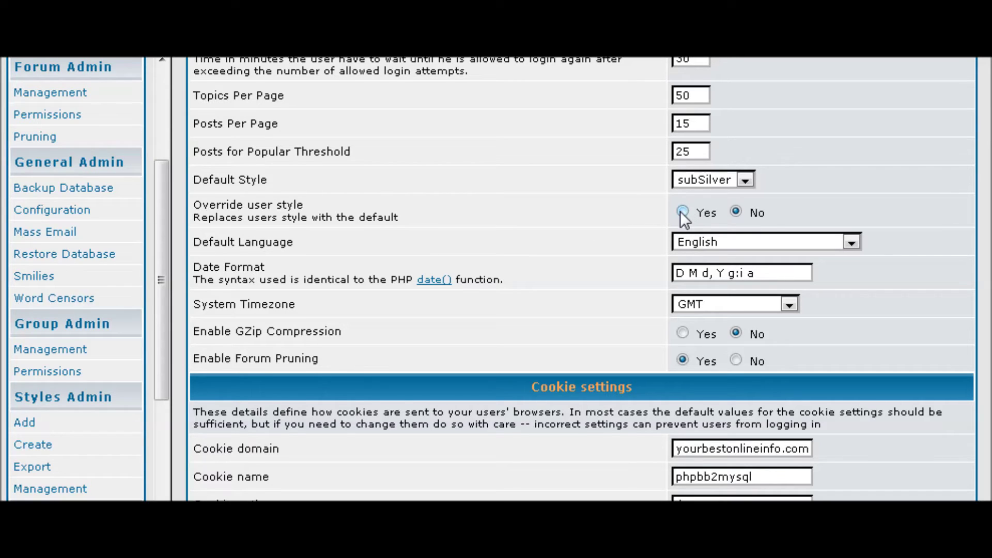
pyautogui.scroll(-2, 931, 256)
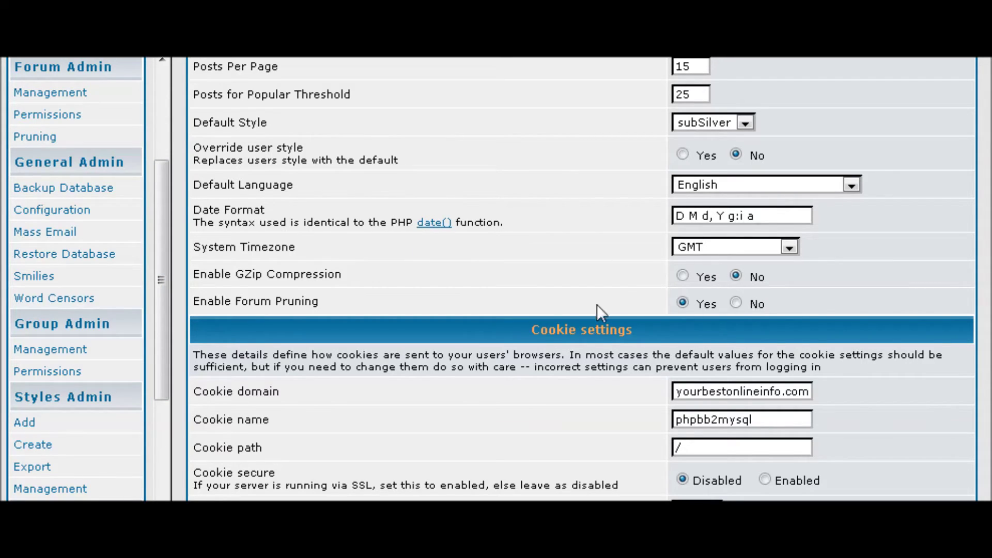
pyautogui.scroll(-1, 635, 302)
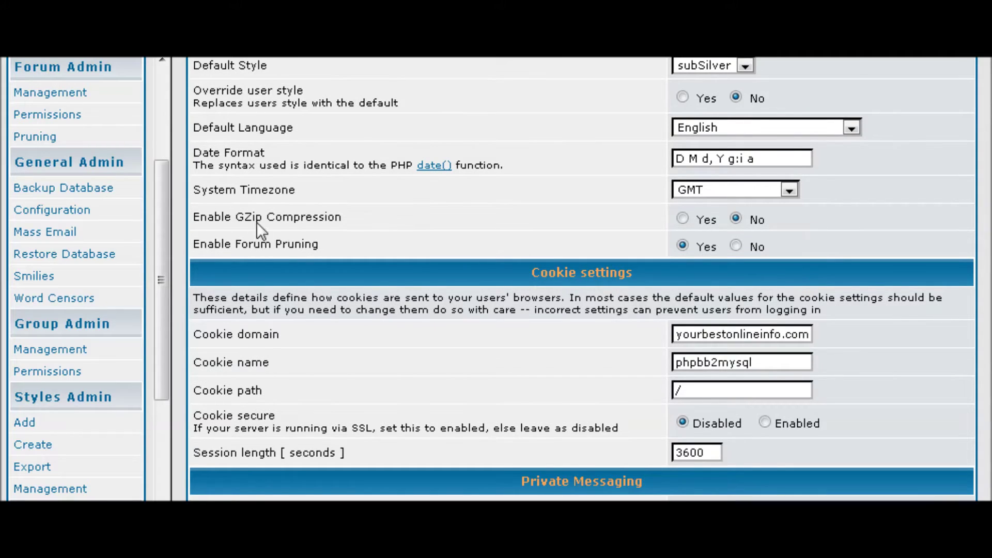
pyautogui.scroll(-1, 256, 221)
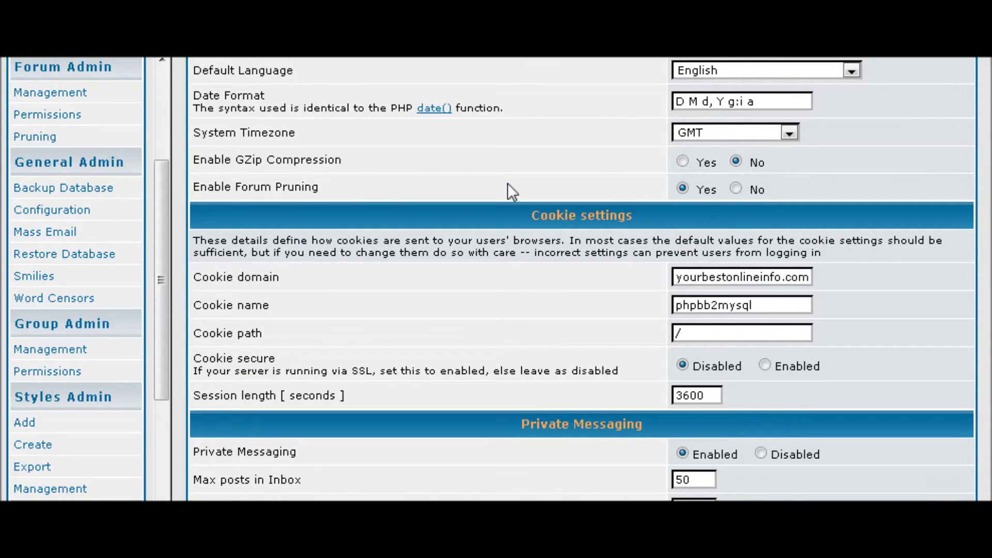
pyautogui.scroll(-2, 553, 233)
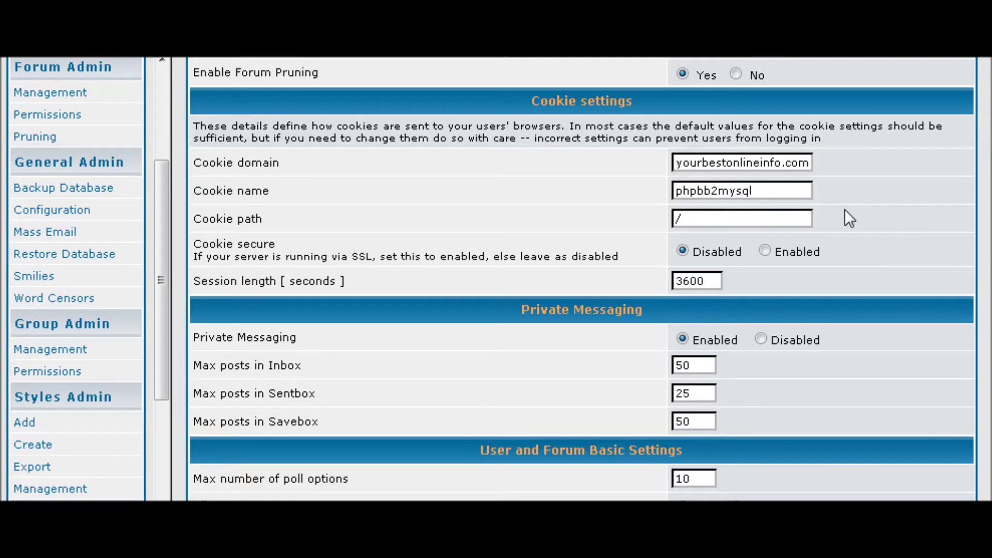
pyautogui.scroll(-2, 460, 202)
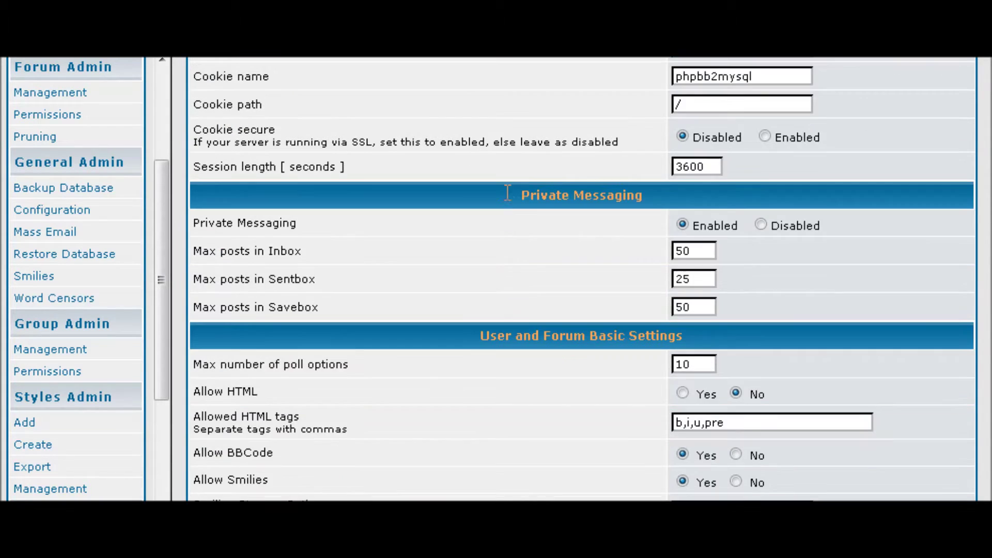
pyautogui.scroll(-1, 496, 195)
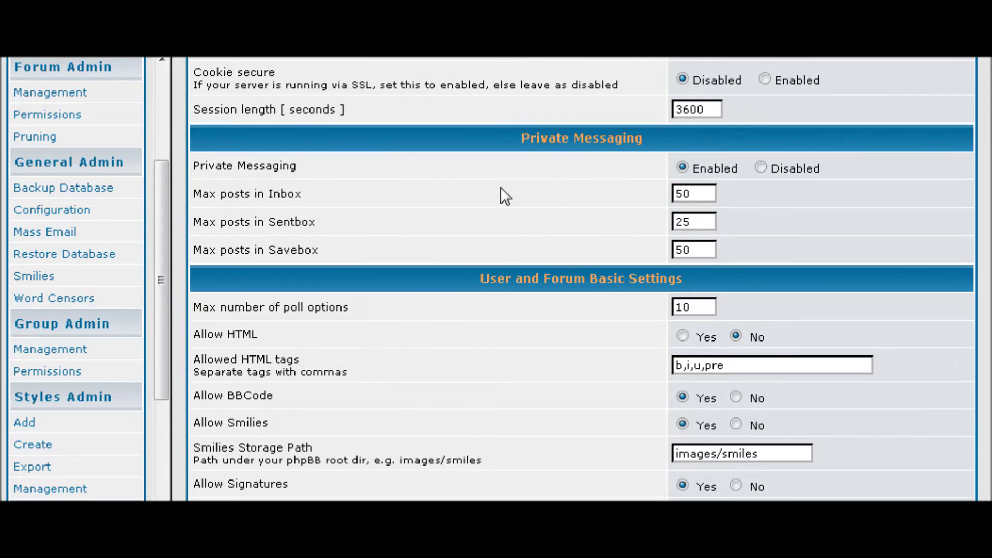
pyautogui.scroll(-1, 541, 191)
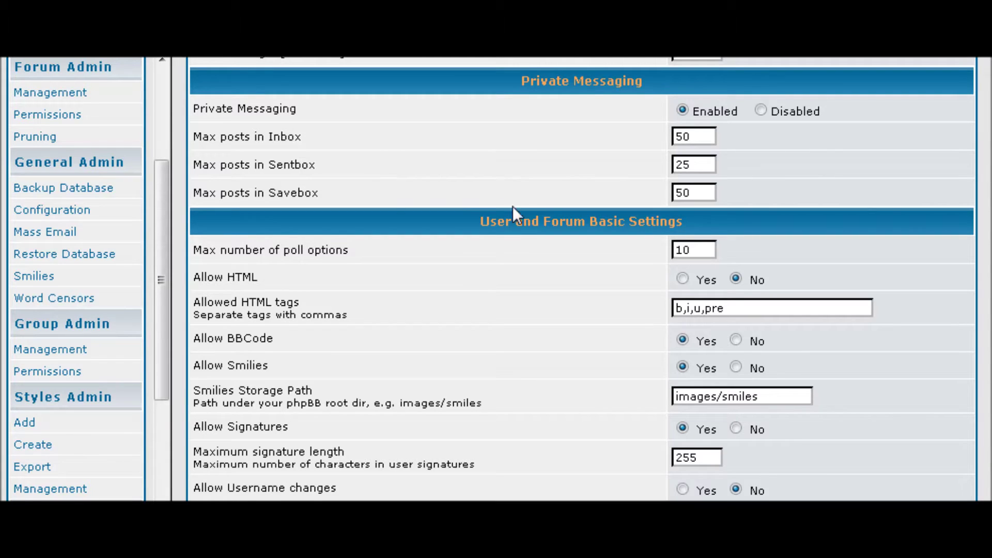
pyautogui.scroll(-1, 522, 205)
pyautogui.scroll(-1, 533, 202)
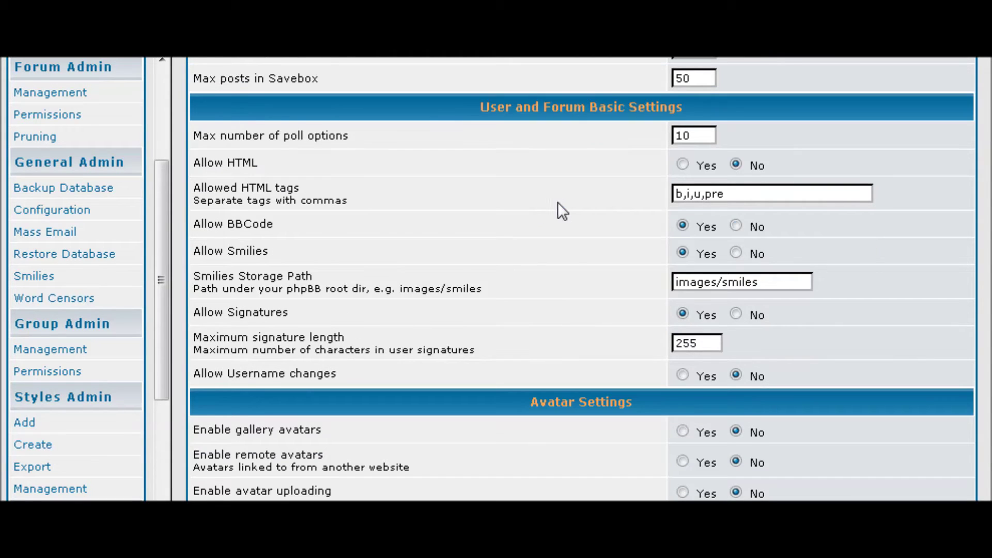
pyautogui.scroll(-1, 565, 211)
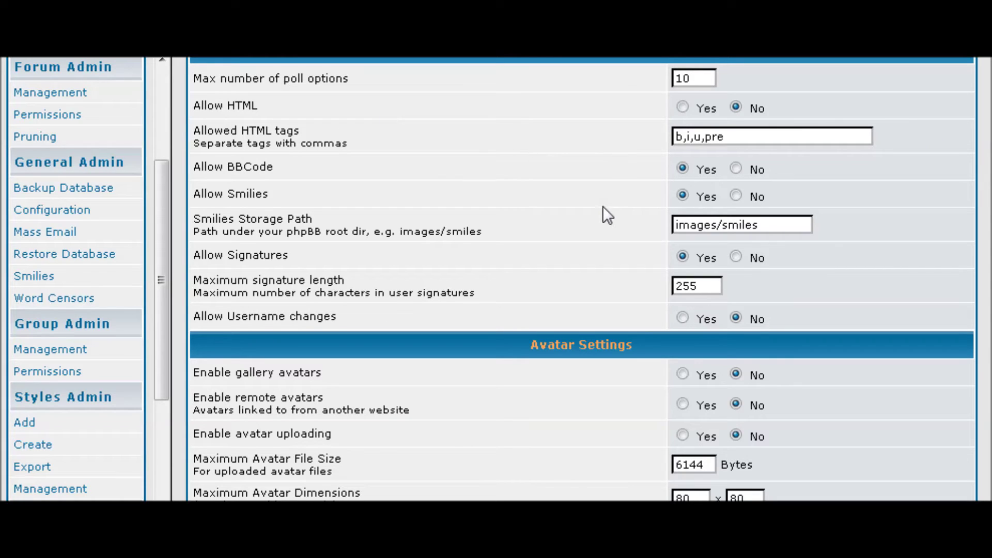
pyautogui.scroll(-4, 618, 206)
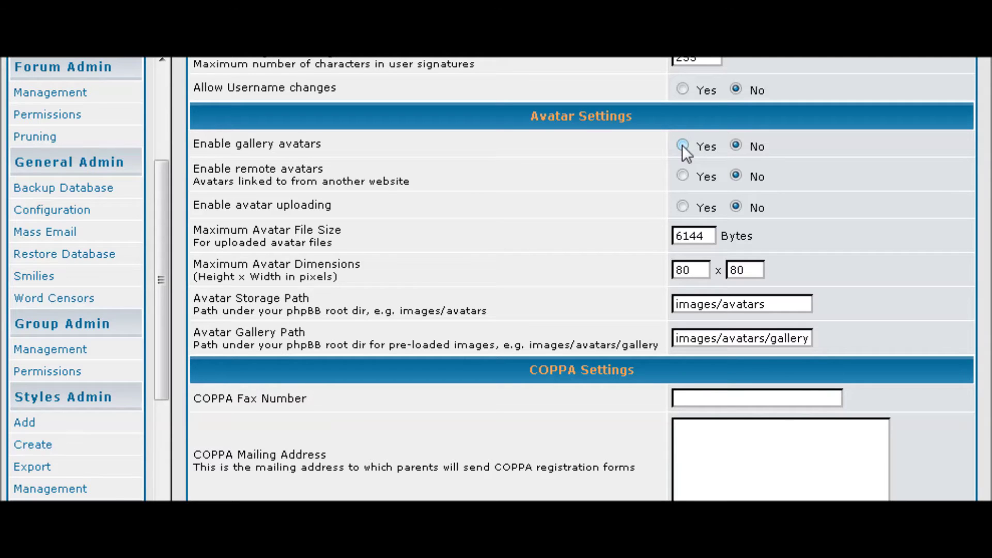
pyautogui.scroll(-1, 600, 192)
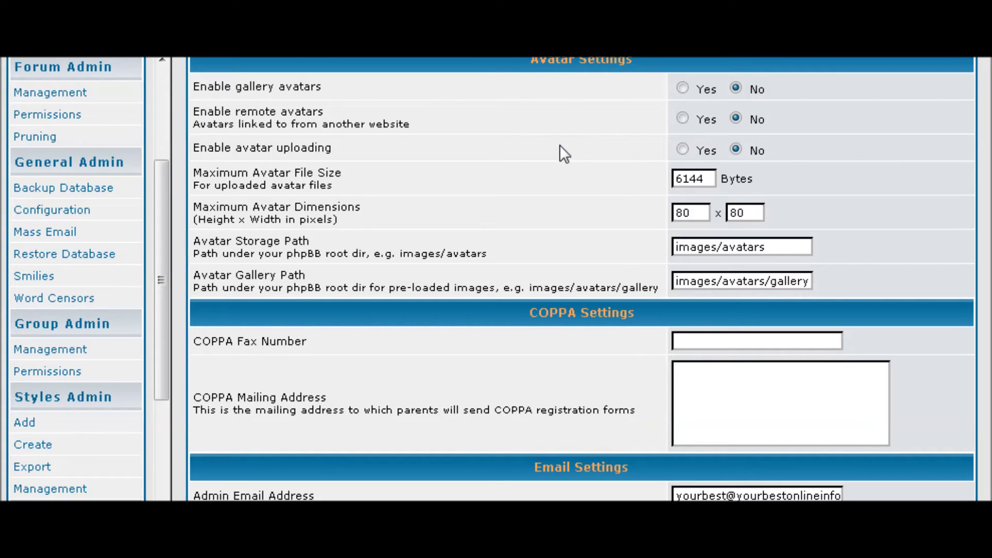
pyautogui.scroll(-1, 560, 144)
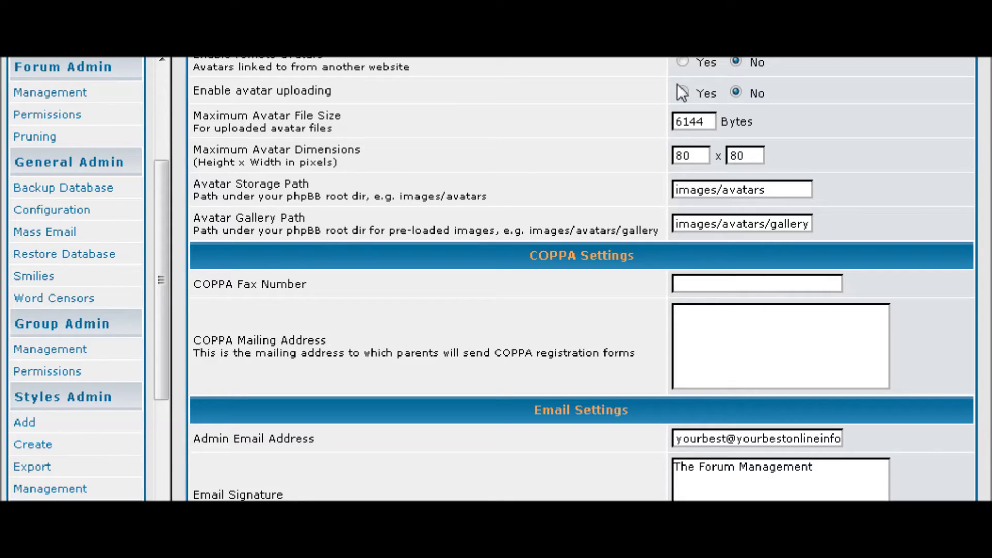
pyautogui.scroll(-1, 376, 154)
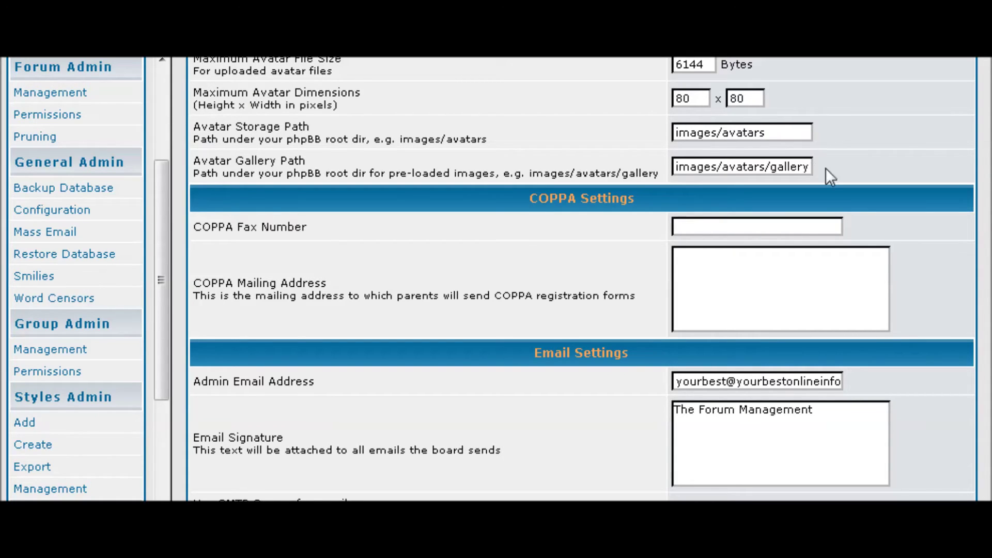
pyautogui.scroll(-1, 832, 168)
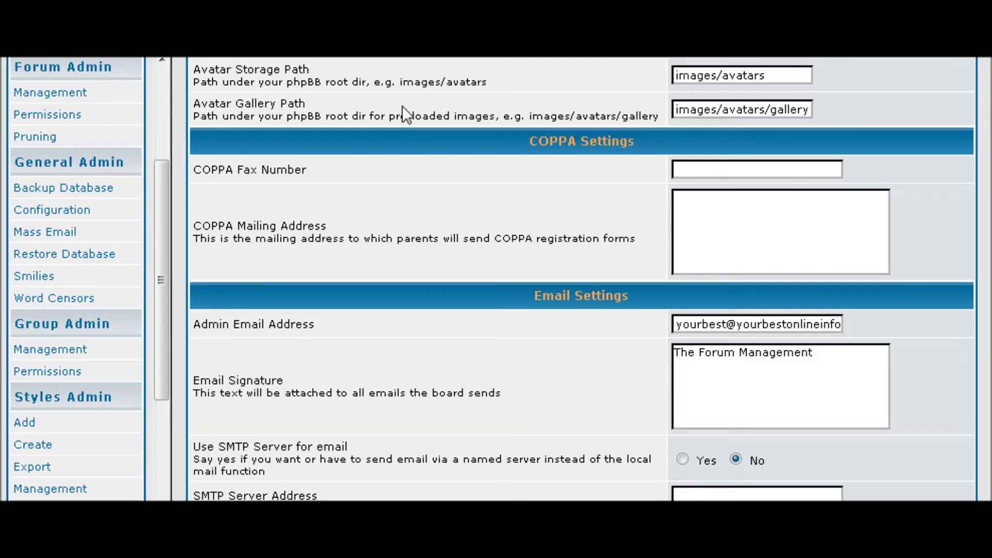
pyautogui.scroll(-1, 524, 178)
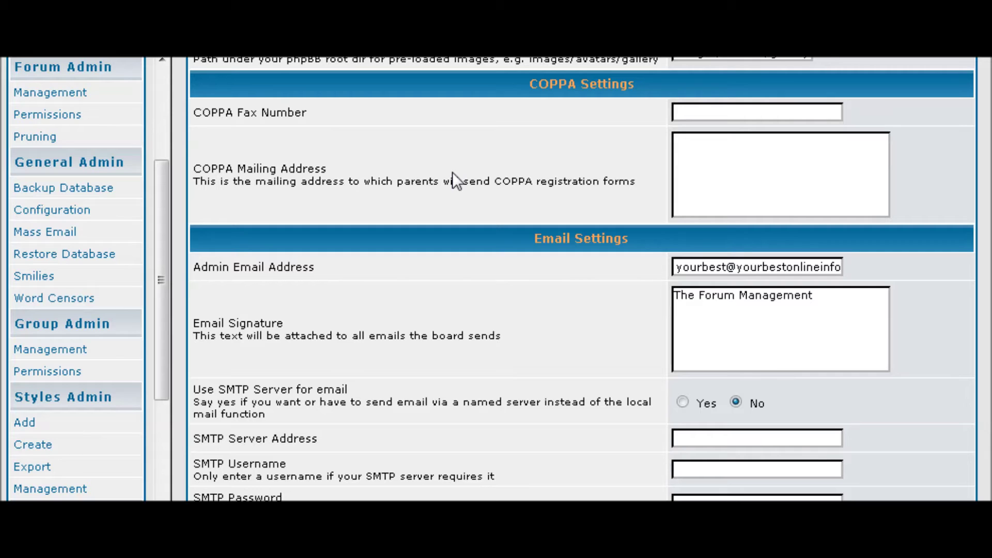
pyautogui.scroll(1, 454, 206)
pyautogui.scroll(-3, 457, 247)
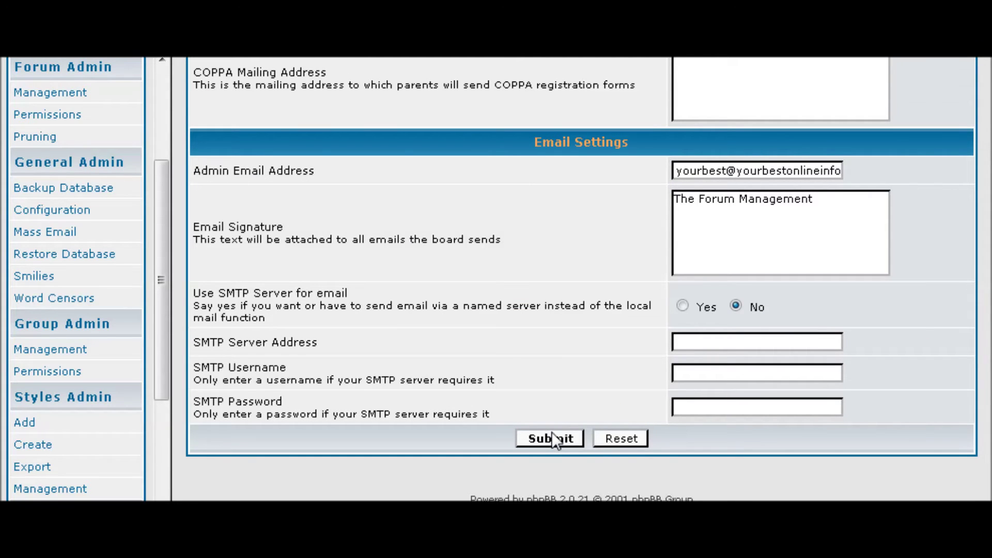
pyautogui.scroll(7, 551, 439)
pyautogui.scroll(3, 36, 263)
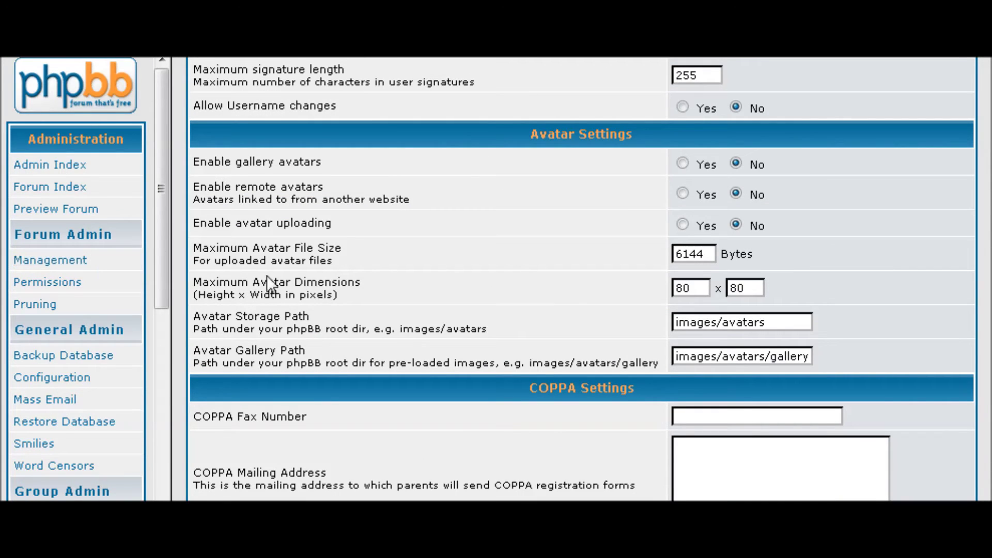
# Open Forum Management, then clear the mistakenly entered 'General Discussion' forum name
pyautogui.click(79, 263)
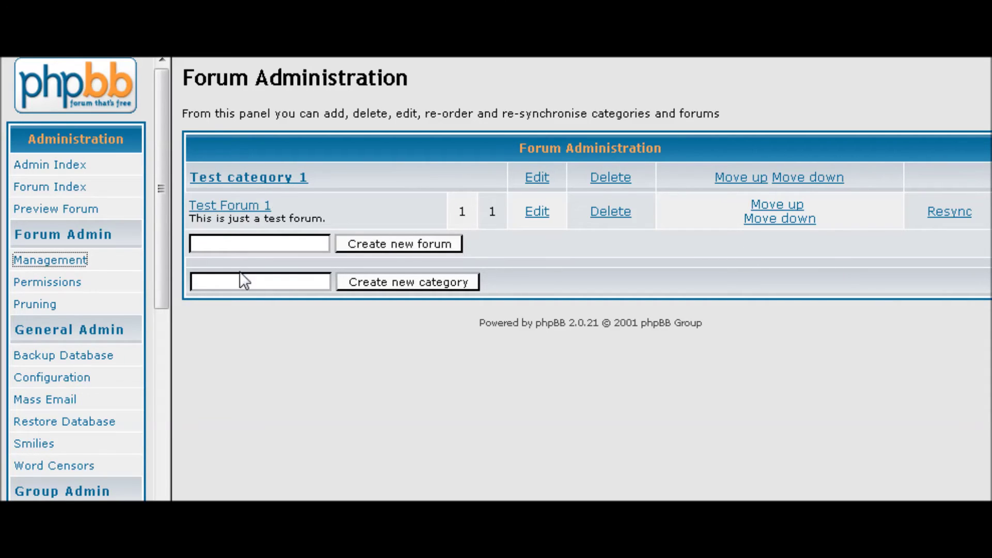
pyautogui.click(203, 244)
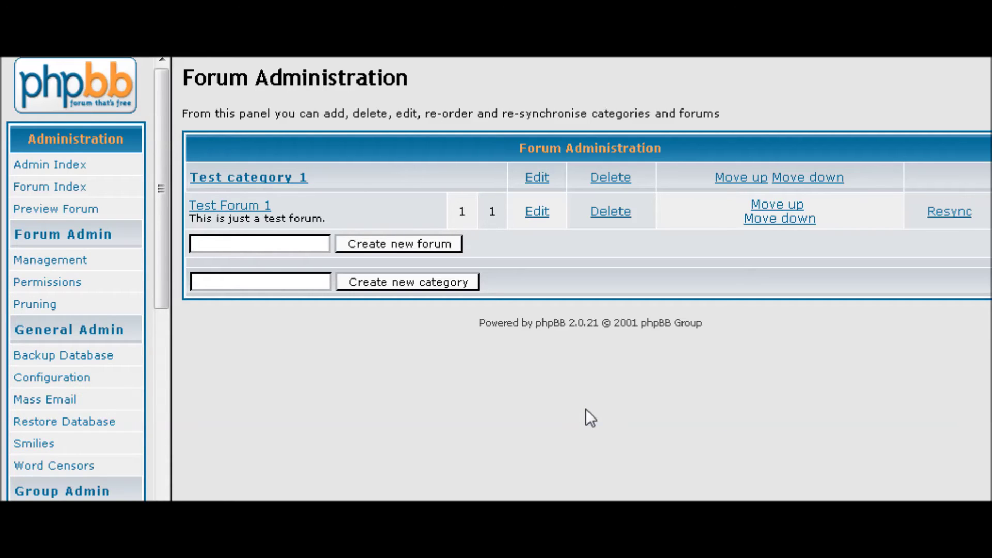
pyautogui.write('General Discussion')
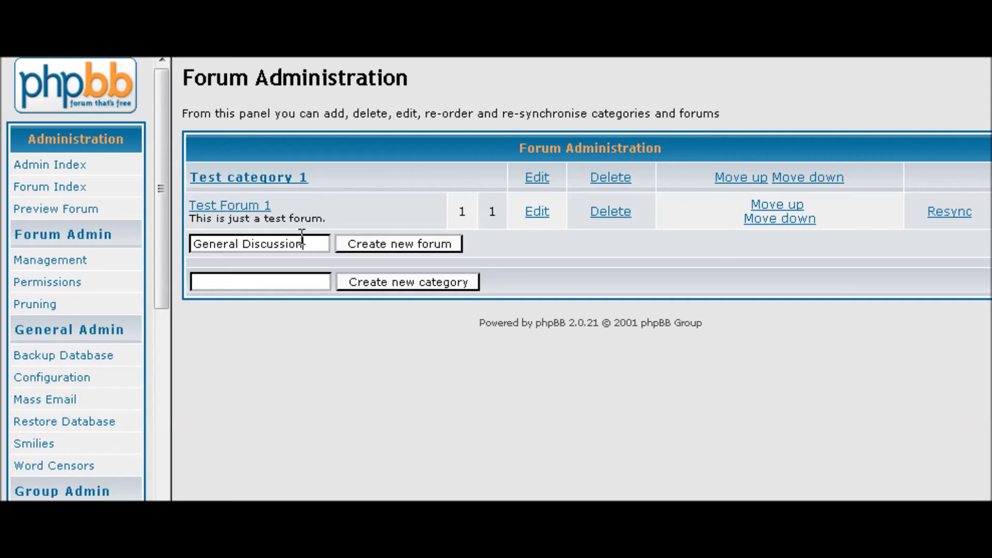
pyautogui.tripleClick(318, 243)
pyautogui.press('BackSpace')
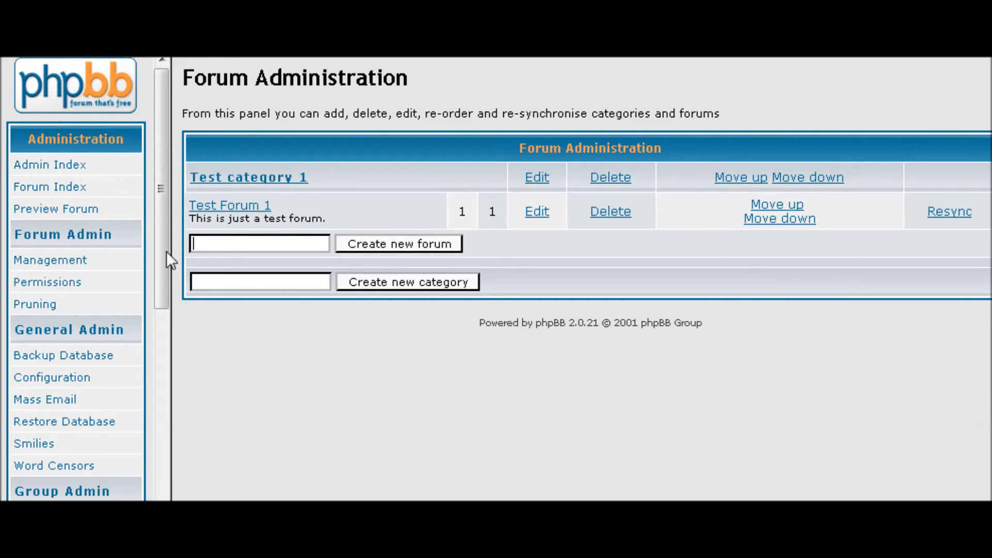
# Create a new category named 'Discussion'
pyautogui.click(217, 279)
pyautogui.write('Discussion')
pyautogui.click(377, 280)
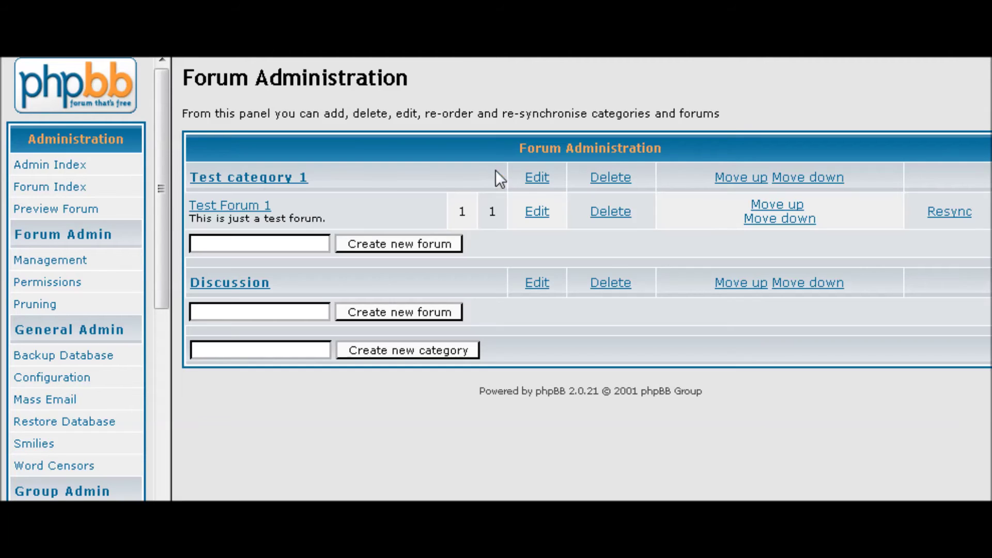
# Enter 'General Discussion' as a new forum under Discussion and open its settings form
pyautogui.click(221, 312)
pyautogui.write('General Discussion')
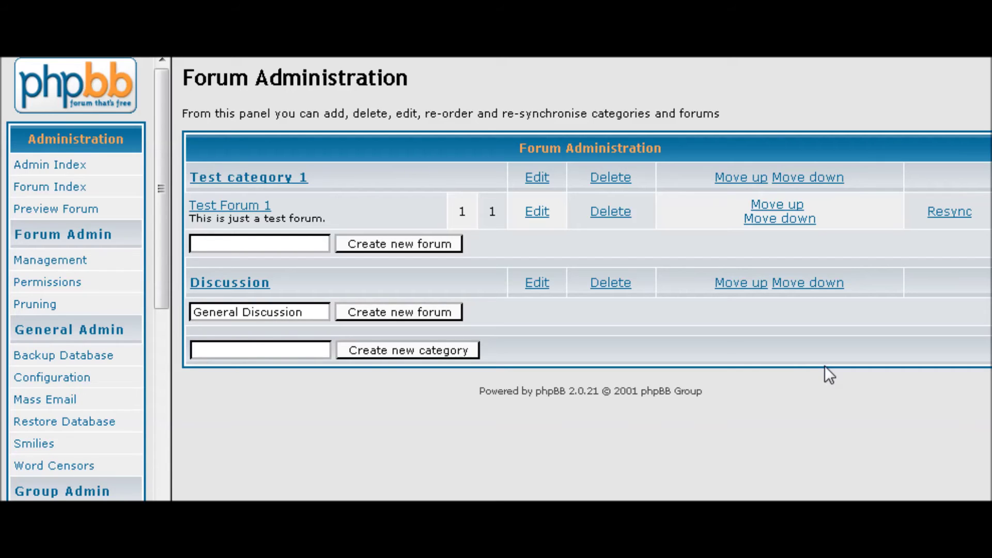
pyautogui.click(438, 311)
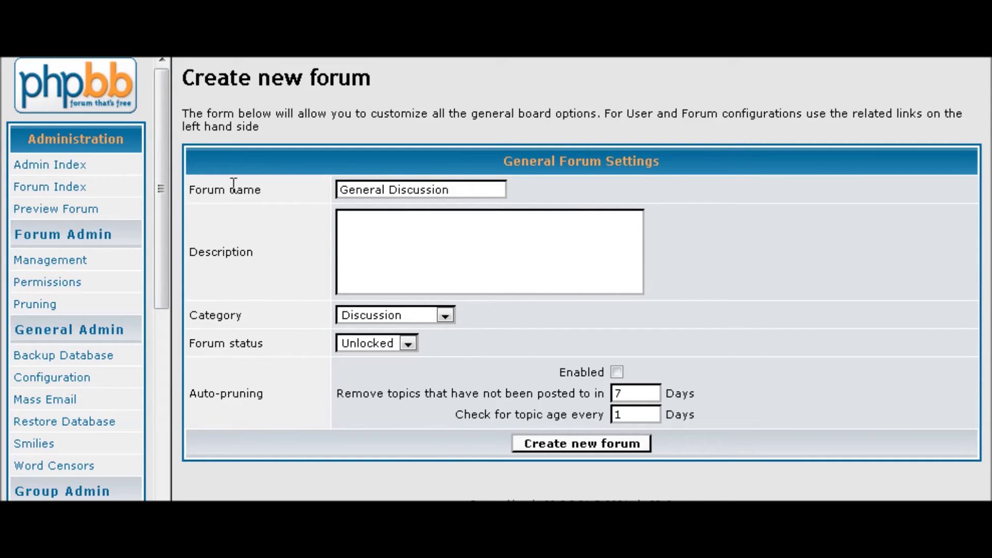
# Keep category Discussion, add description 'Talk about anything', create the forum and return
pyautogui.click(443, 315)
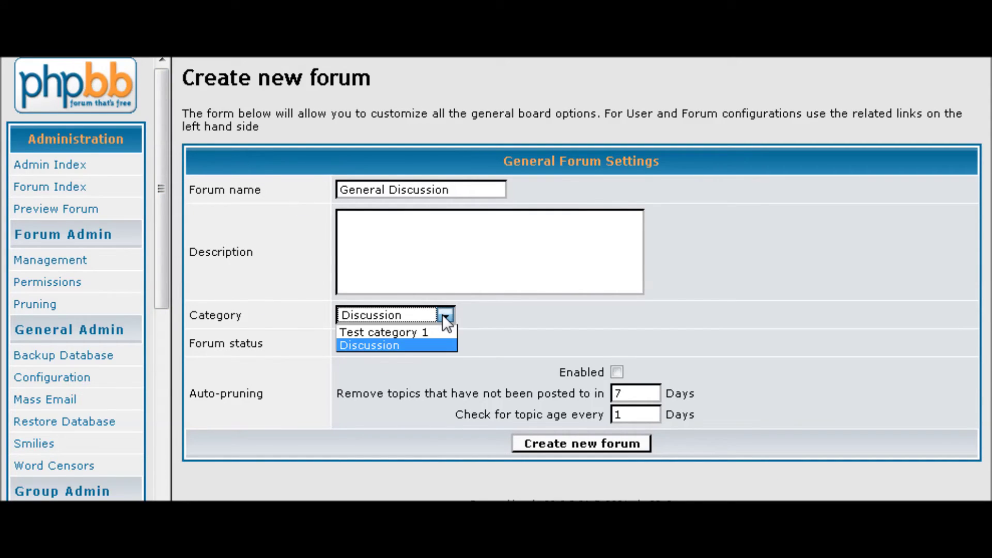
pyautogui.click(443, 315)
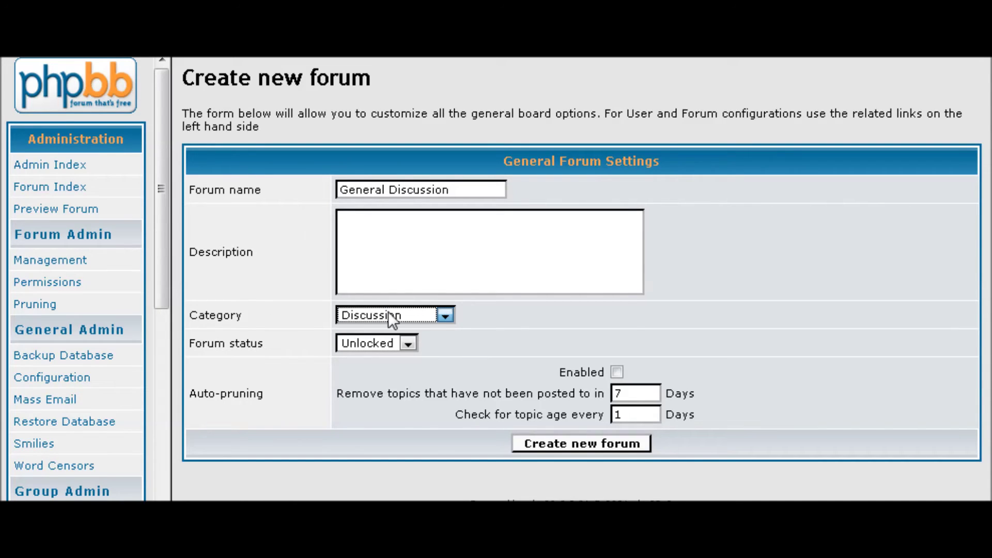
pyautogui.click(446, 316)
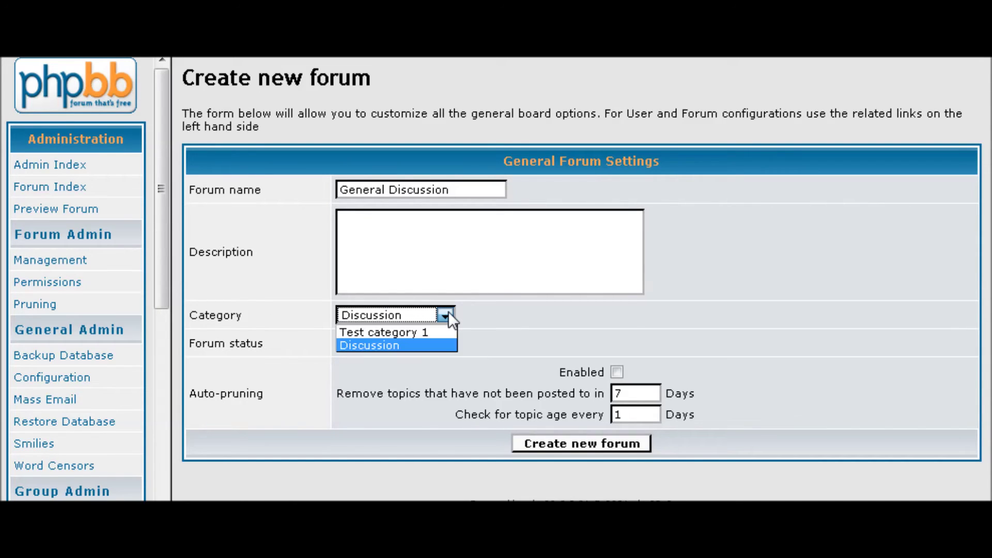
pyautogui.click(382, 344)
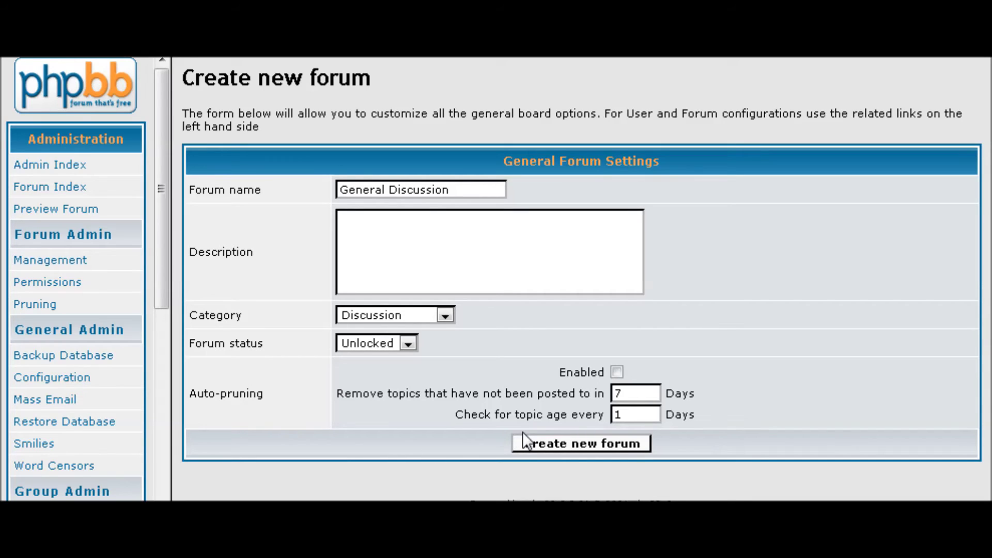
pyautogui.click(354, 226)
pyautogui.write('Talk about anything')
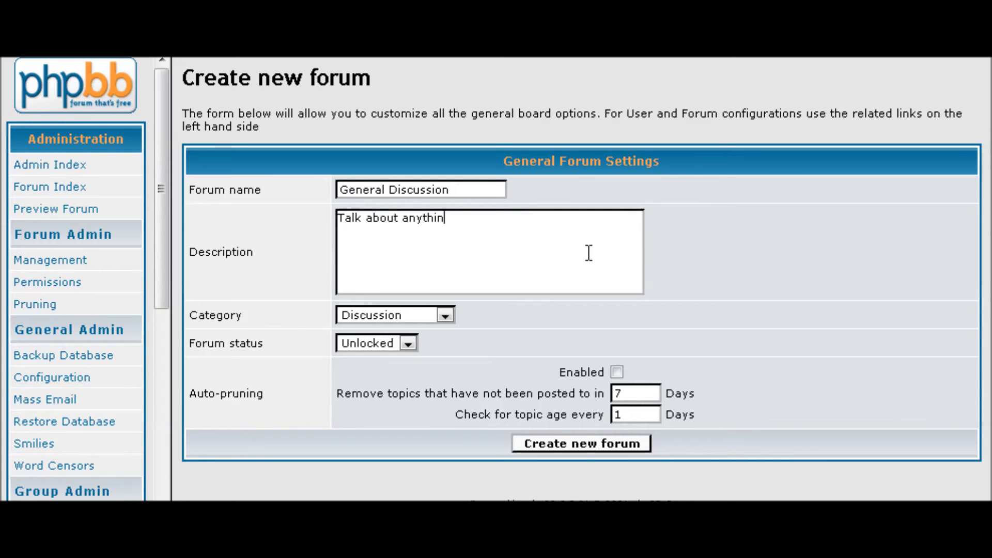
pyautogui.click(547, 442)
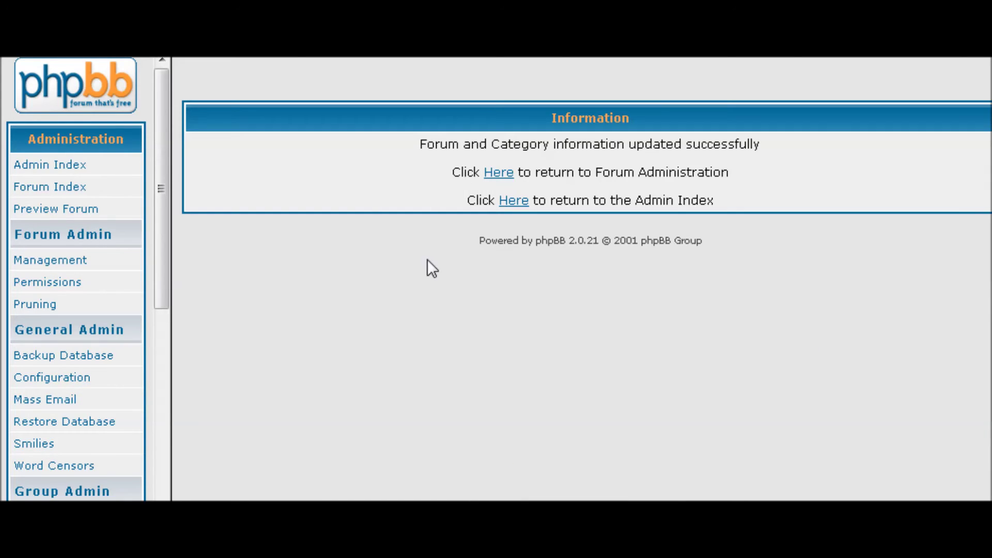
pyautogui.click(491, 174)
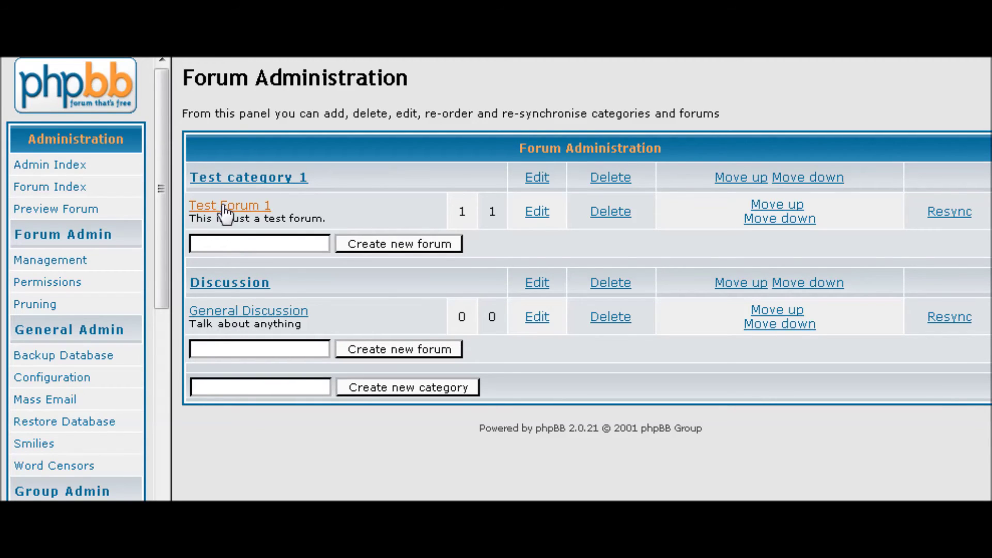
# Delete the sample Test Forum 1 and its posts
pyautogui.click(610, 213)
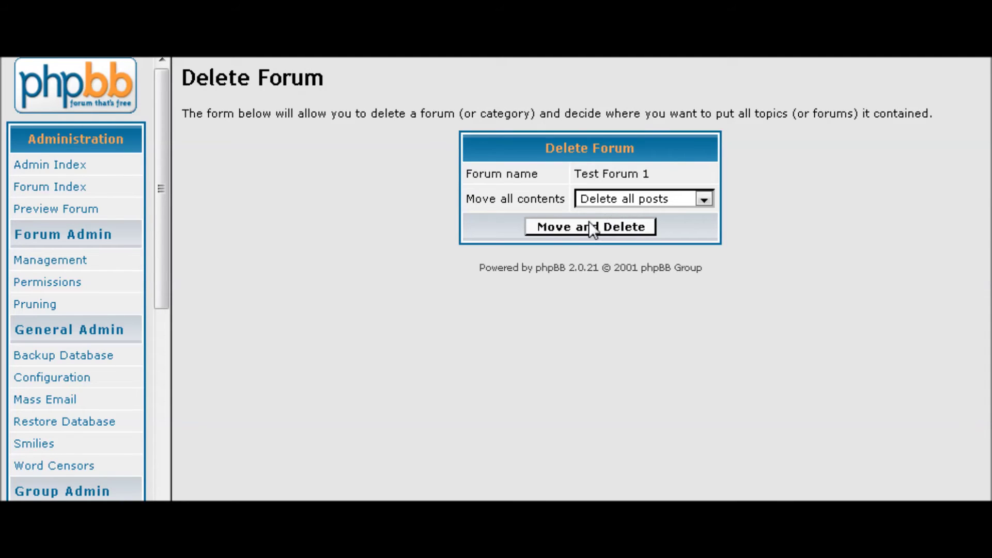
pyautogui.click(591, 231)
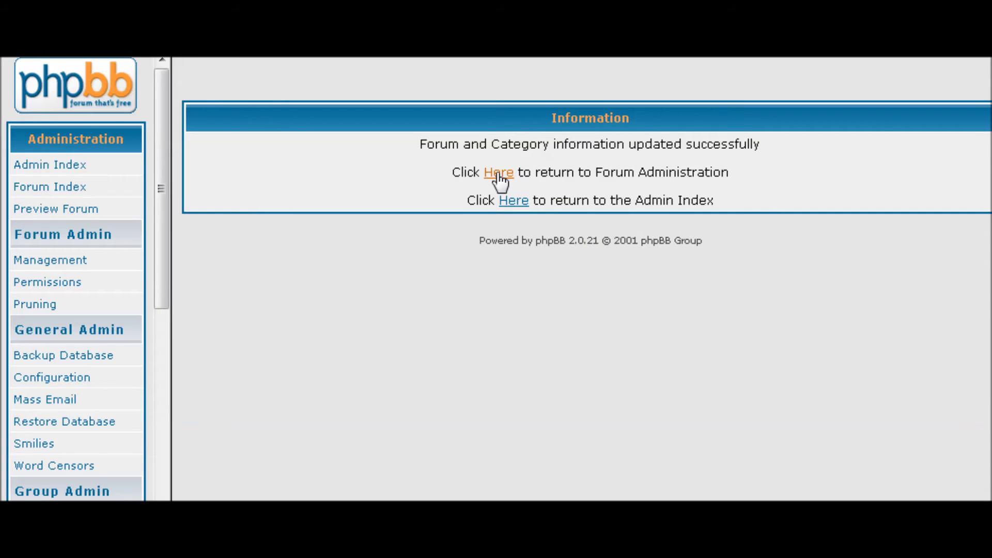
pyautogui.click(499, 172)
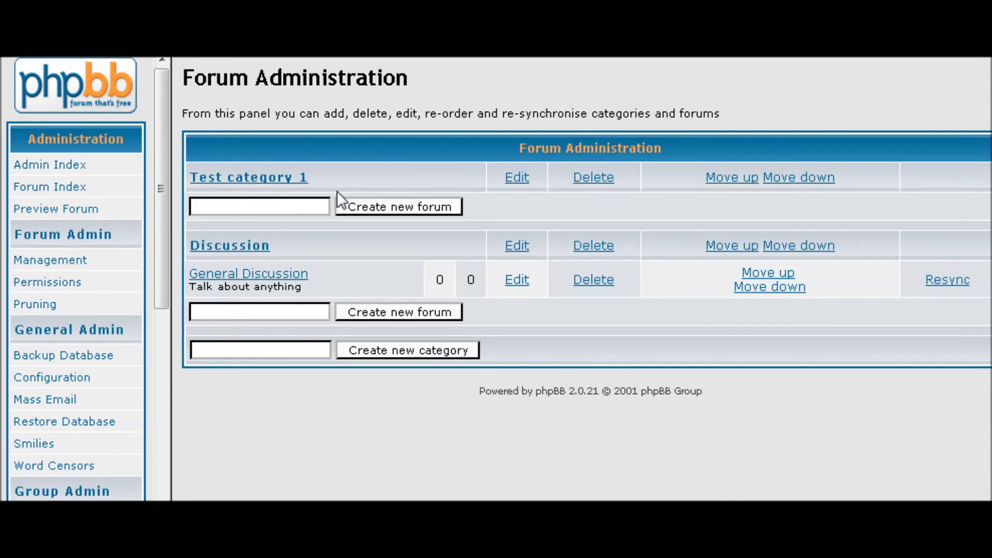
# Delete Test category 1 and return to Forum Administration
pyautogui.click(593, 177)
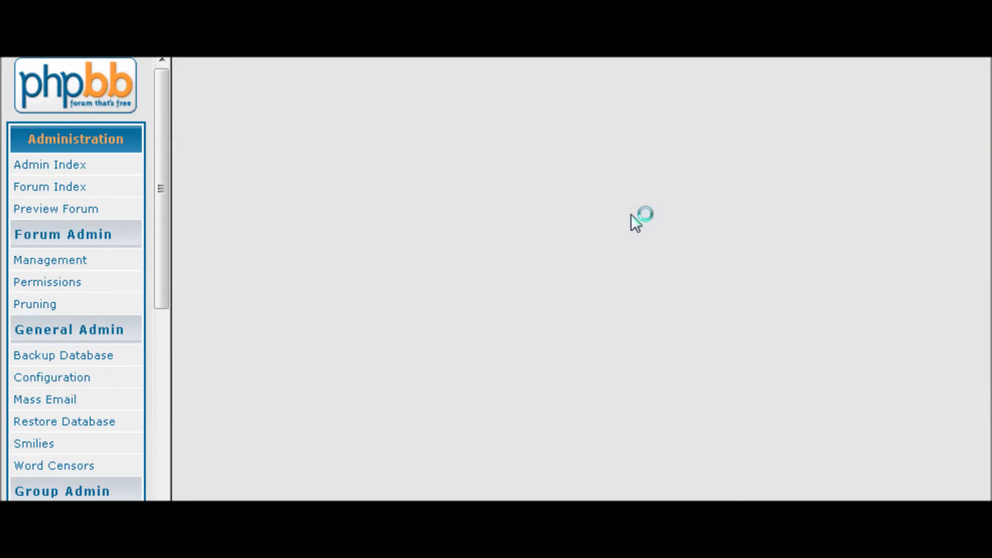
pyautogui.click(587, 231)
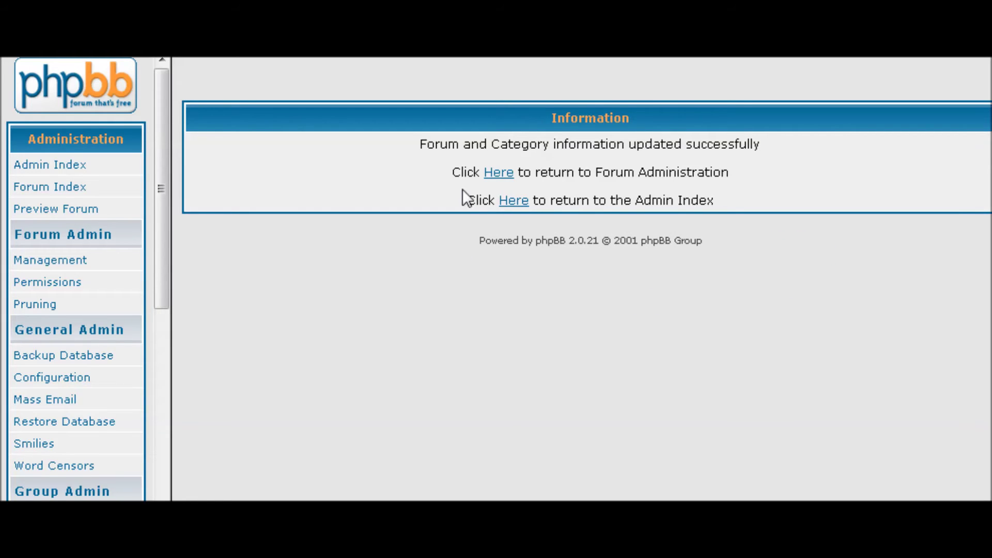
pyautogui.click(497, 173)
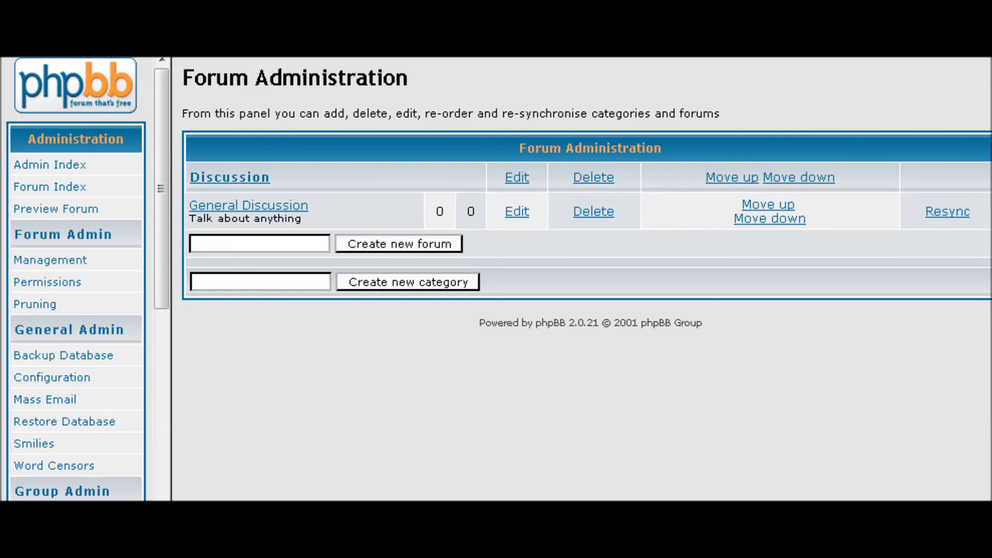
# Create a 'Discuss the Program' forum under Discussion with no description, then return to Forum Administration
pyautogui.click(210, 240)
pyautogui.write('Discuss the Progr')
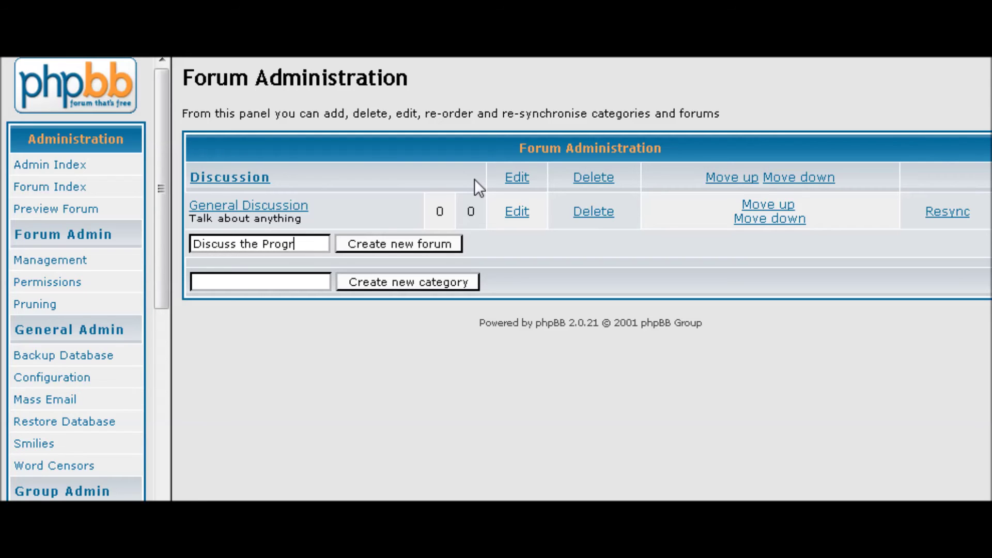
pyautogui.write('am')
pyautogui.click(388, 244)
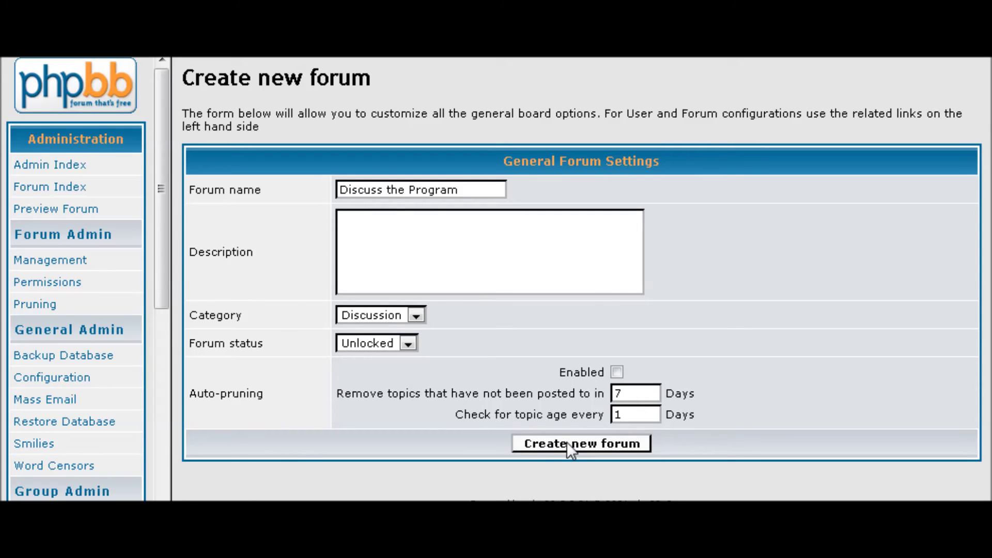
pyautogui.click(422, 232)
pyautogui.click(560, 443)
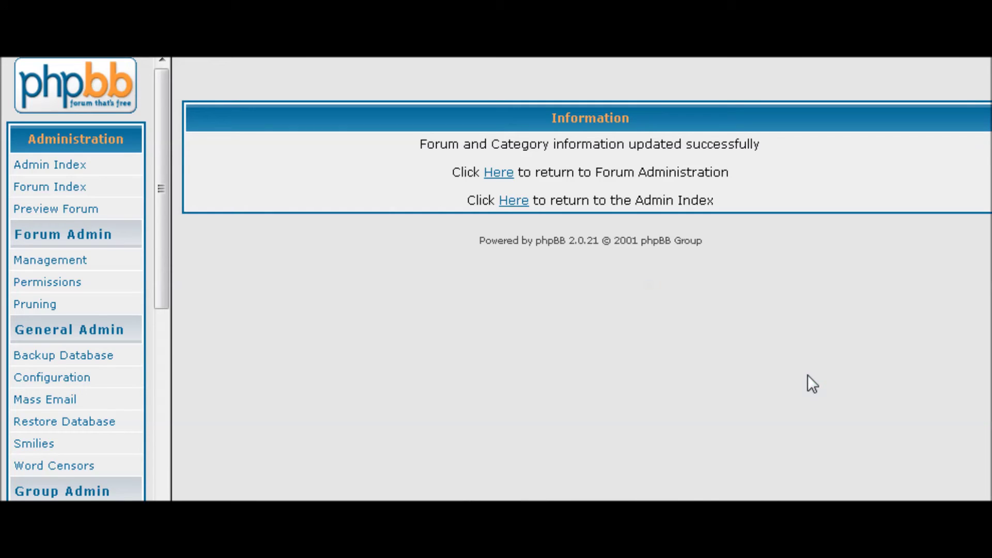
pyautogui.click(498, 174)
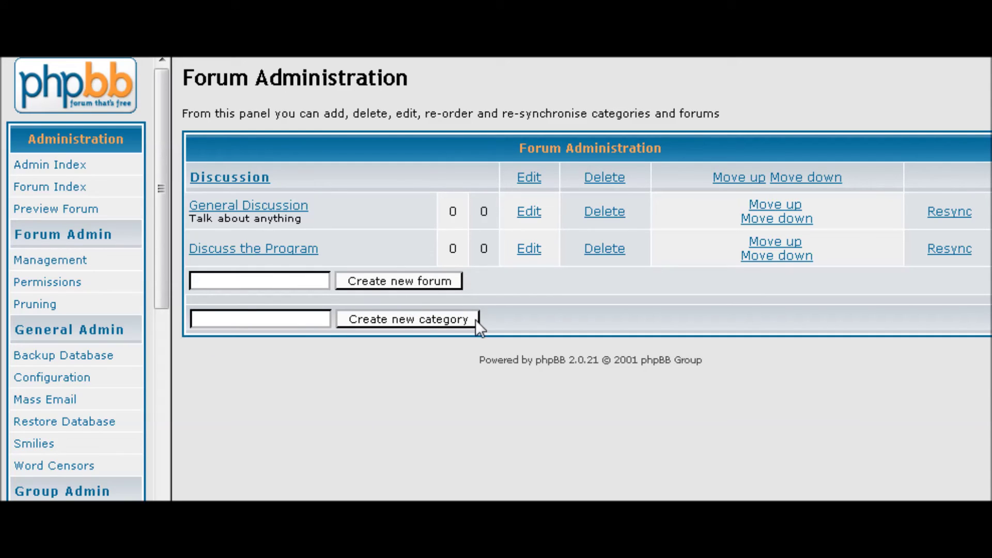
# Create a new category named 'Downloads'
pyautogui.click(208, 319)
pyautogui.write('Downloads')
pyautogui.click(406, 319)
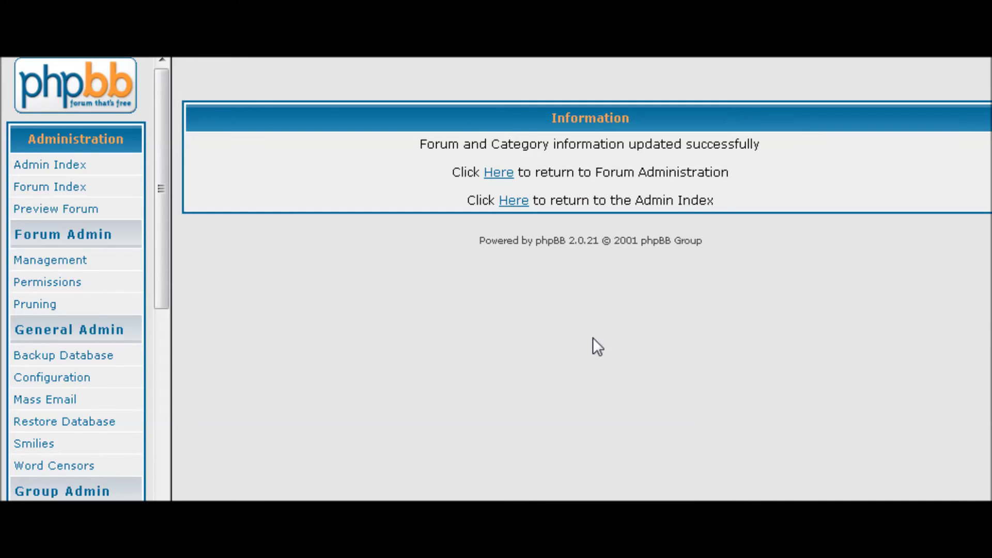
pyautogui.click(499, 172)
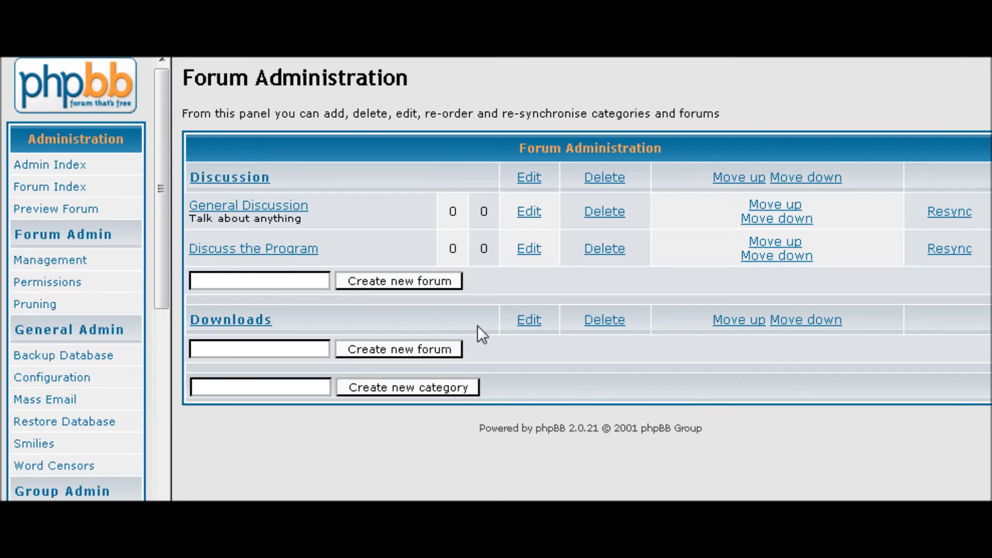
# Add a 'Download Free Products Here' forum inside the Downloads category
pyautogui.click(212, 349)
pyautogui.write('Download Free P')
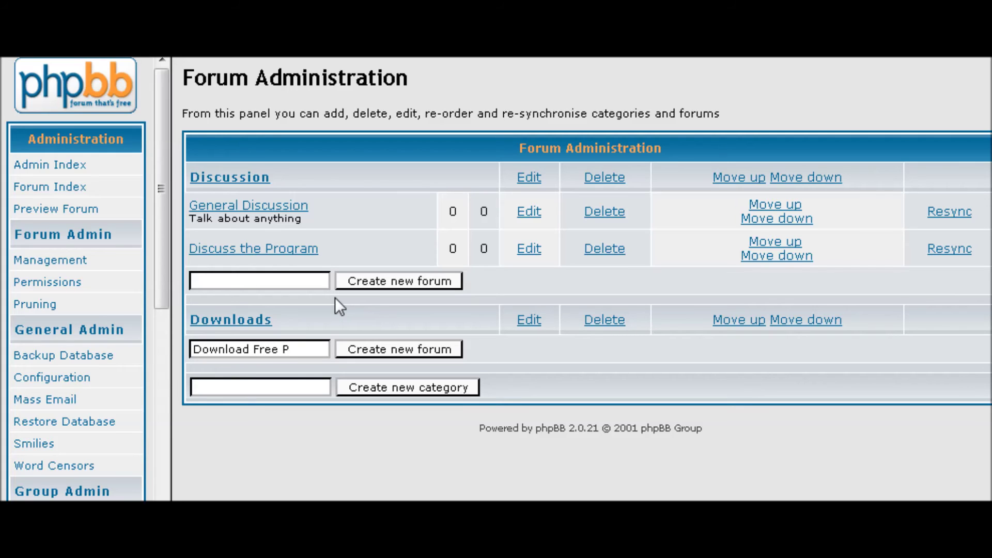
pyautogui.write('roducts')
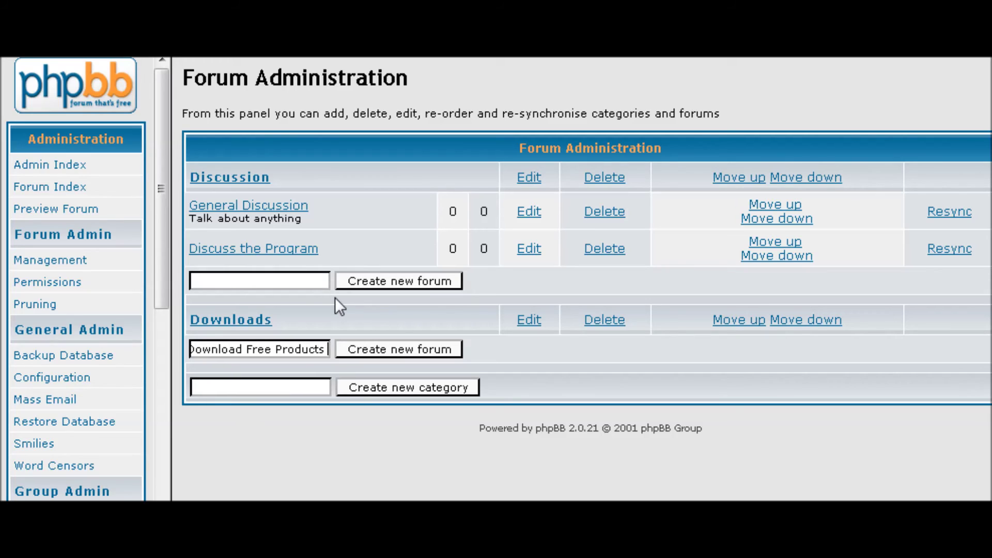
pyautogui.write(' Here')
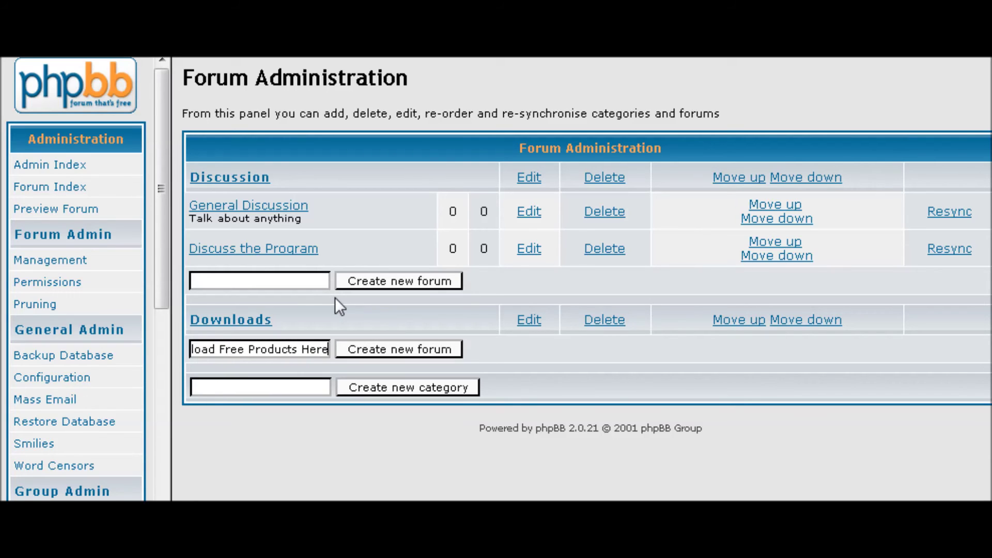
pyautogui.click(420, 346)
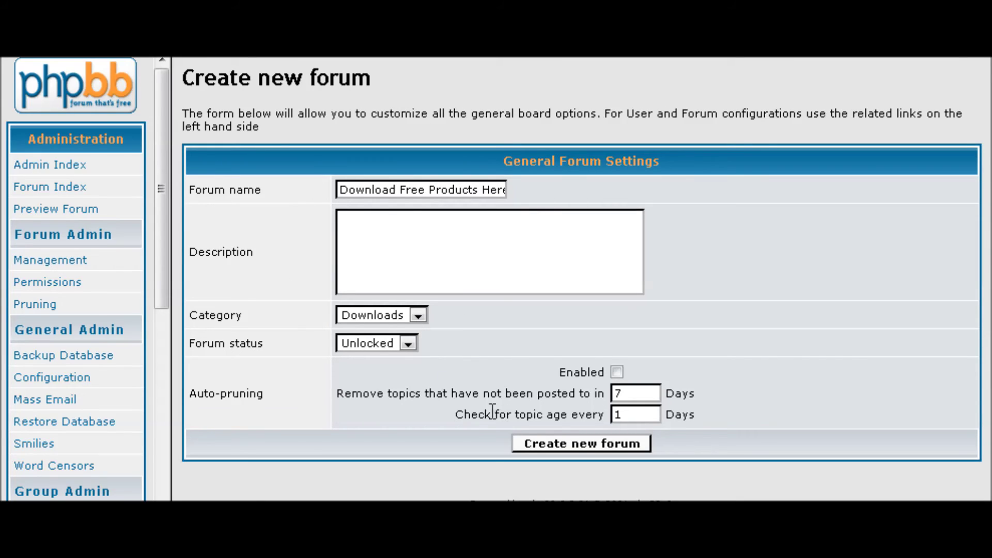
pyautogui.click(557, 440)
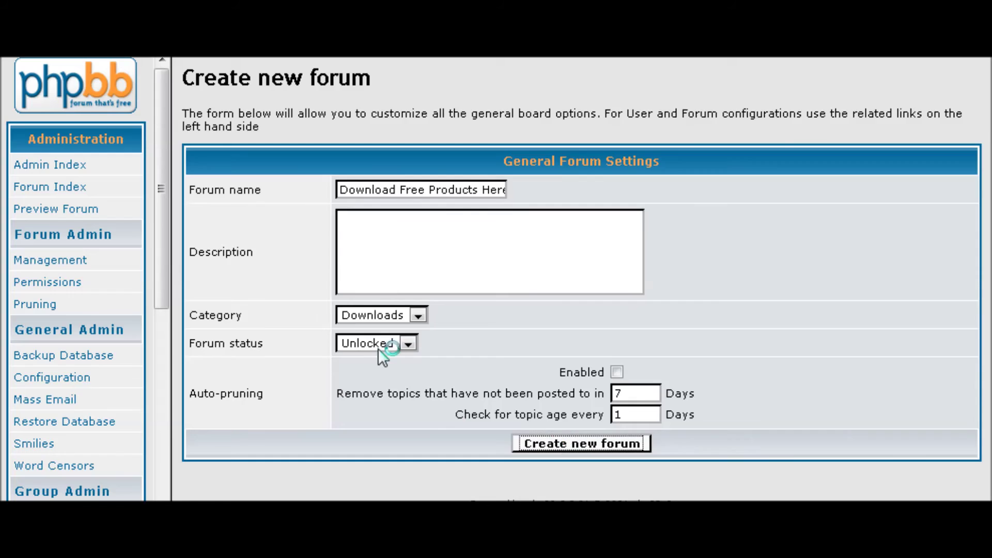
pyautogui.click(496, 173)
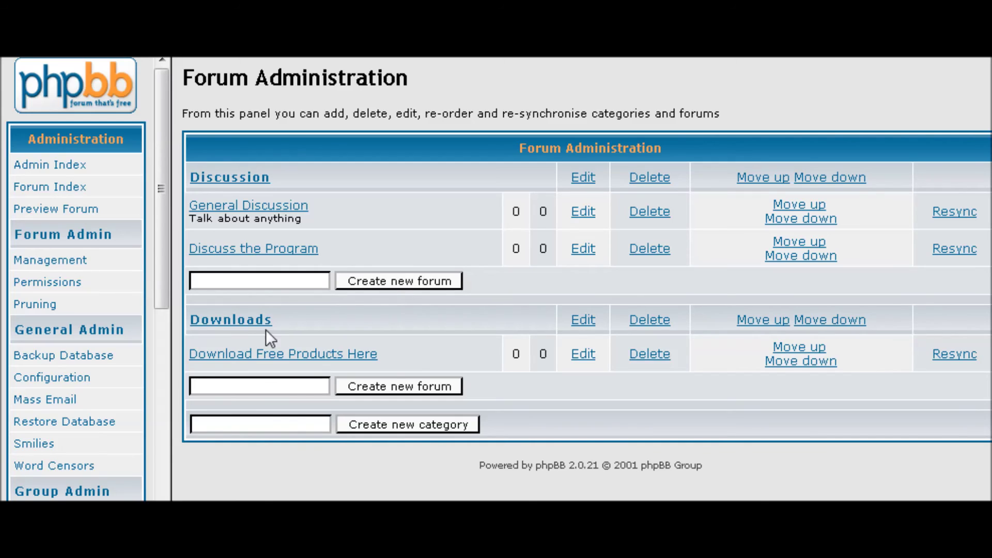
pyautogui.click(239, 385)
# Add a 'Download Premium Poducts Here' forum under Downloads with status Locked, then preview the board
pyautogui.write('Downloa')
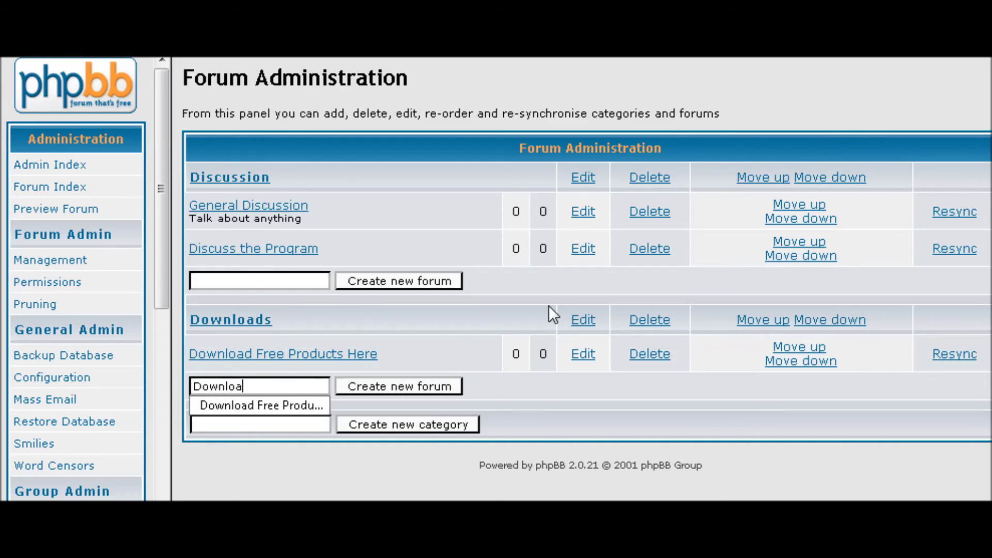
pyautogui.write('d Pr')
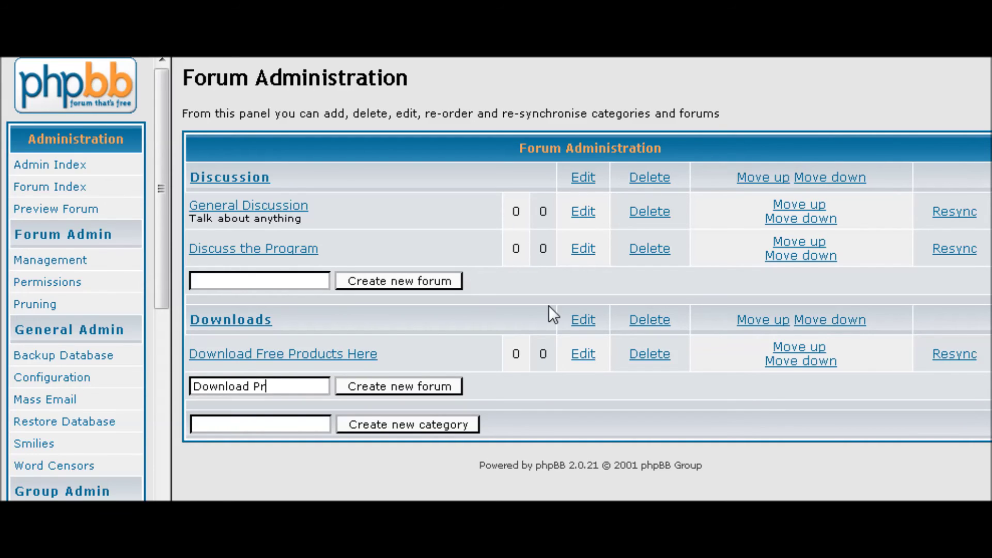
pyautogui.write('emium Poduct')
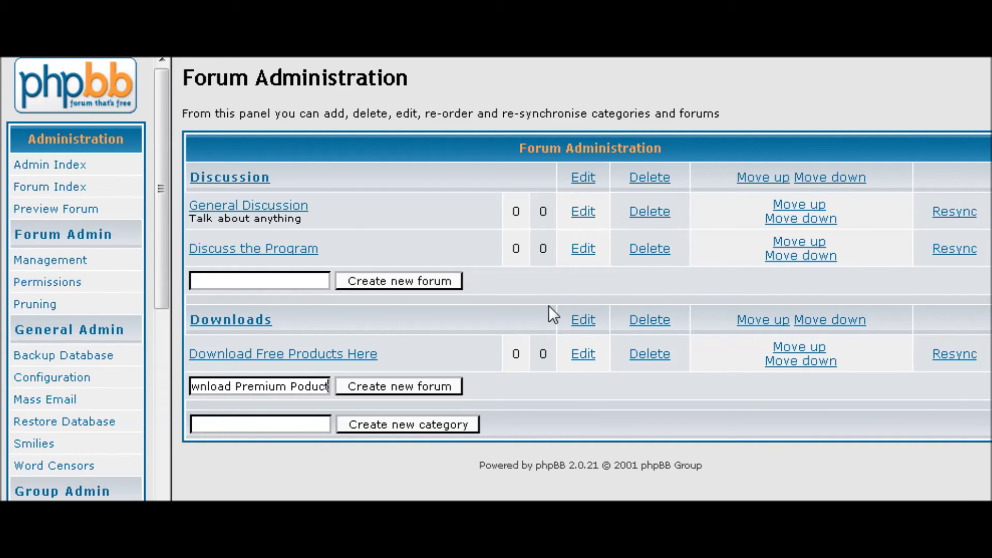
pyautogui.write('s Here')
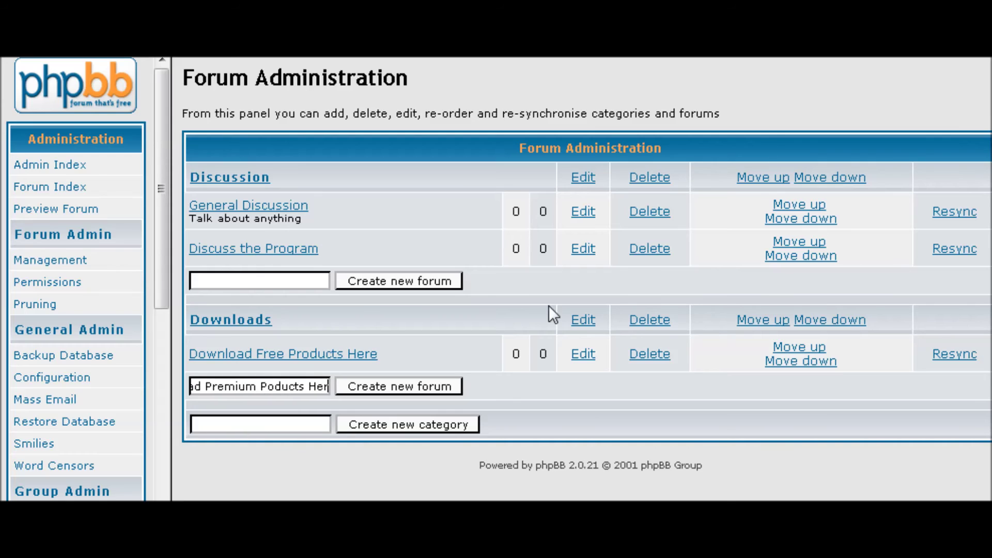
pyautogui.click(409, 386)
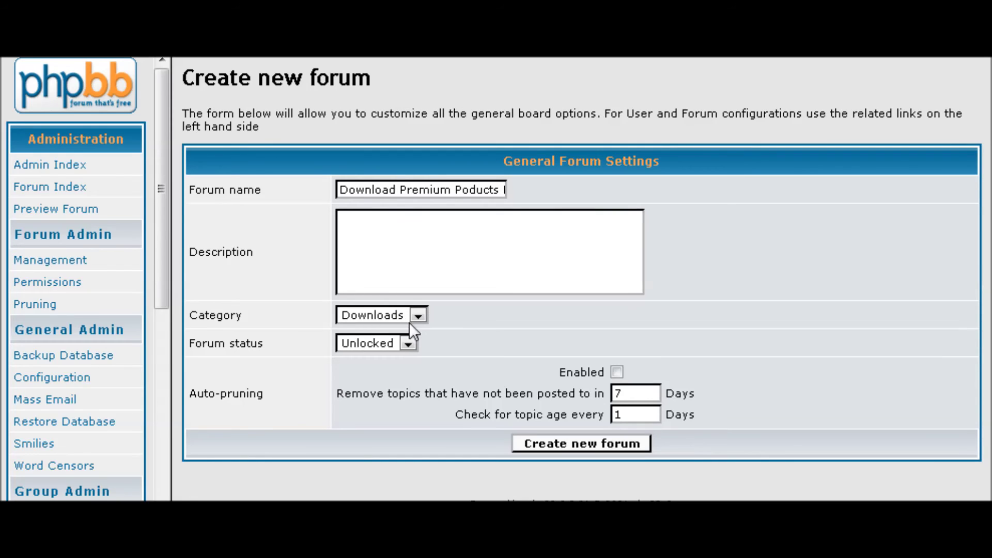
pyautogui.click(408, 344)
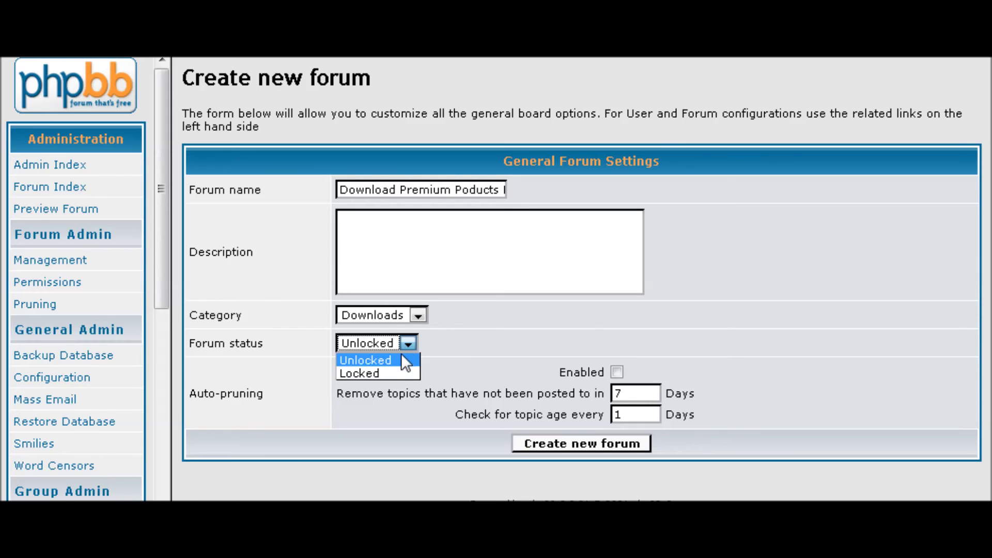
pyautogui.click(402, 372)
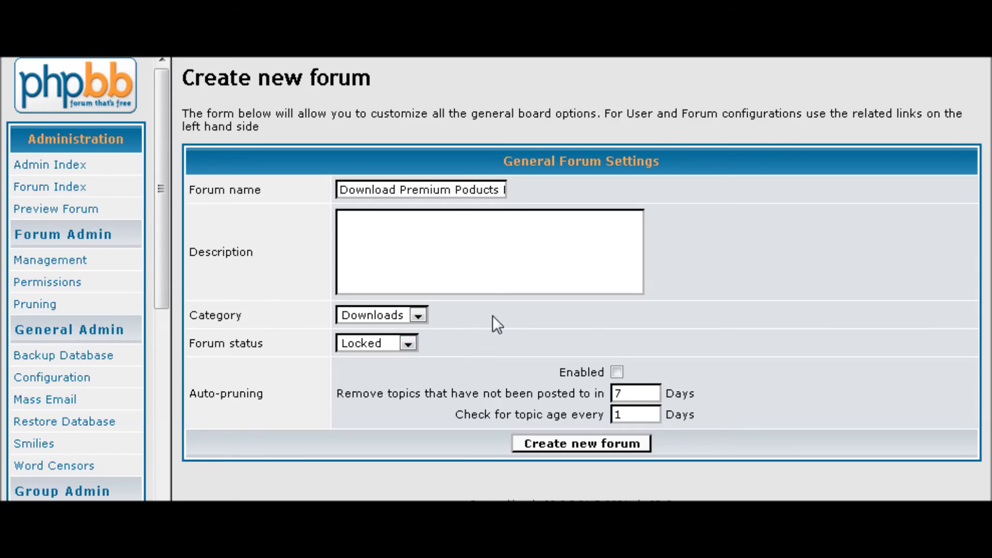
pyautogui.click(579, 444)
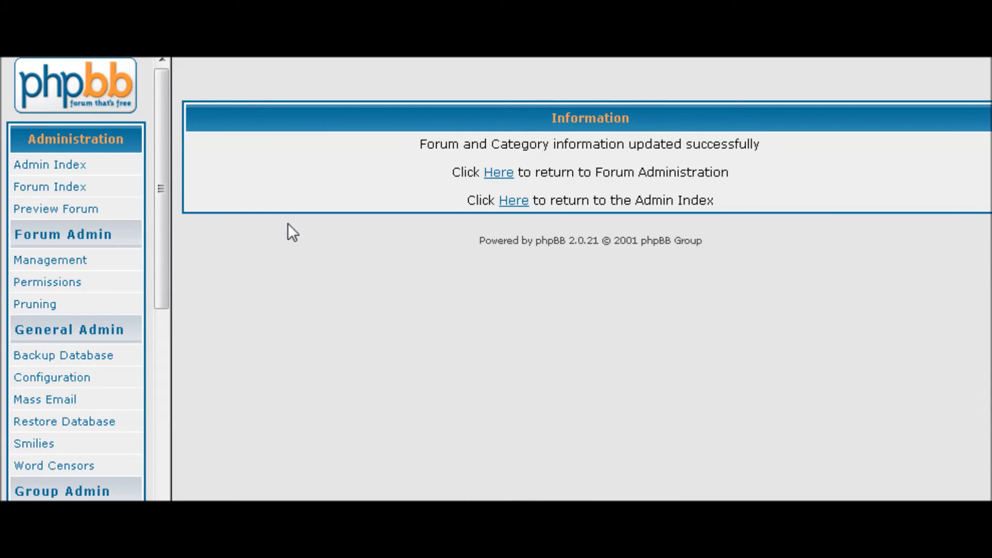
pyautogui.click(498, 173)
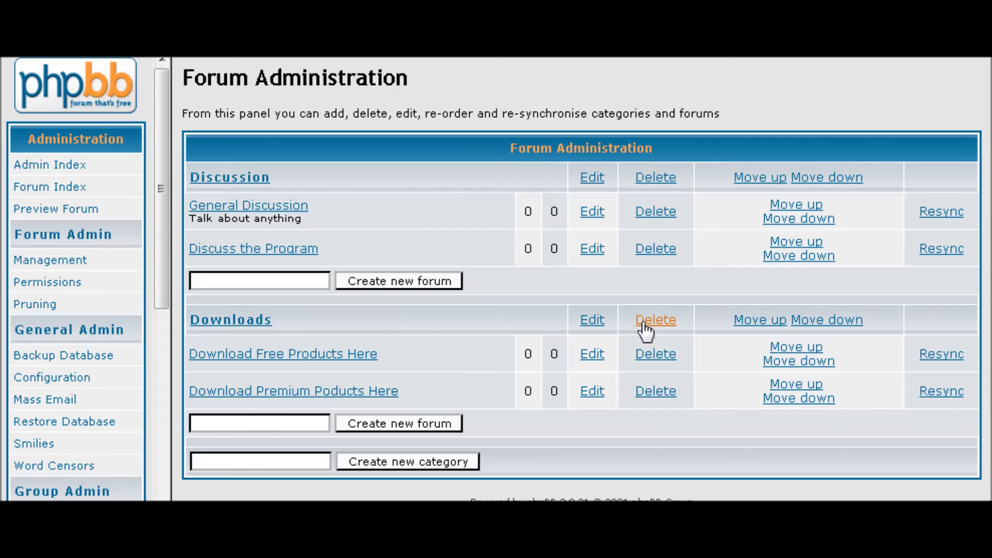
pyautogui.scroll(-1, 535, 299)
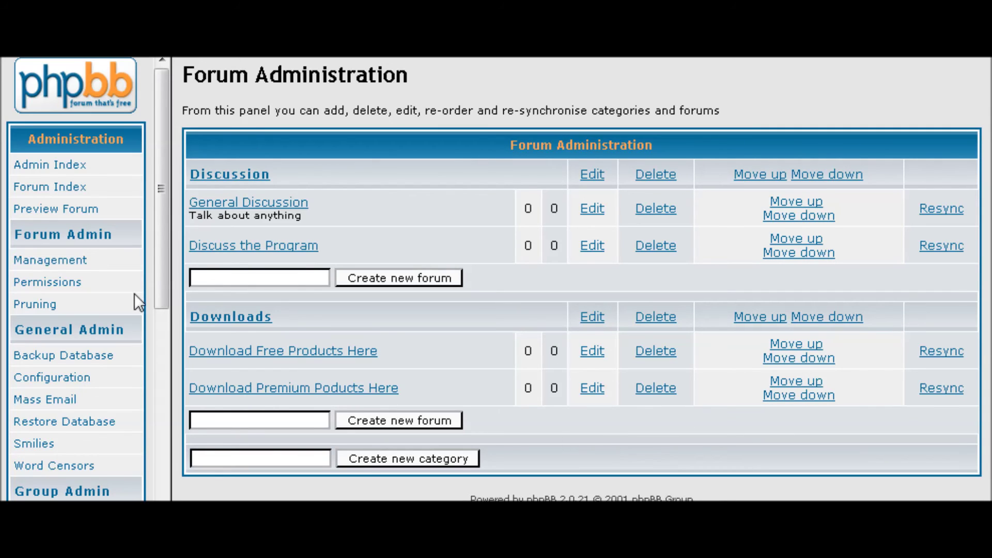
pyautogui.click(58, 209)
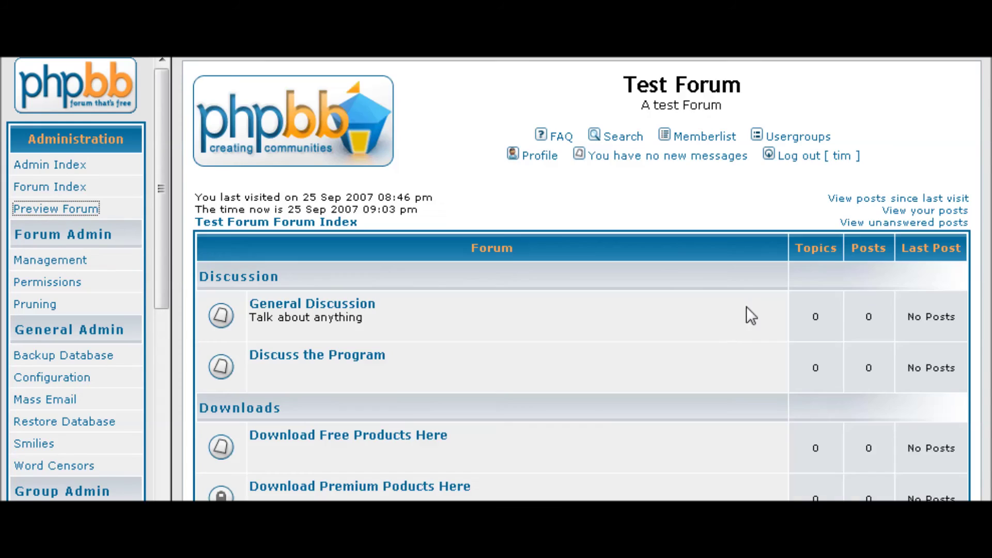
# Verify in the preview that Download Premium Poducts Here is locked against new topics, then return to Admin Index
pyautogui.scroll(-8, 716, 333)
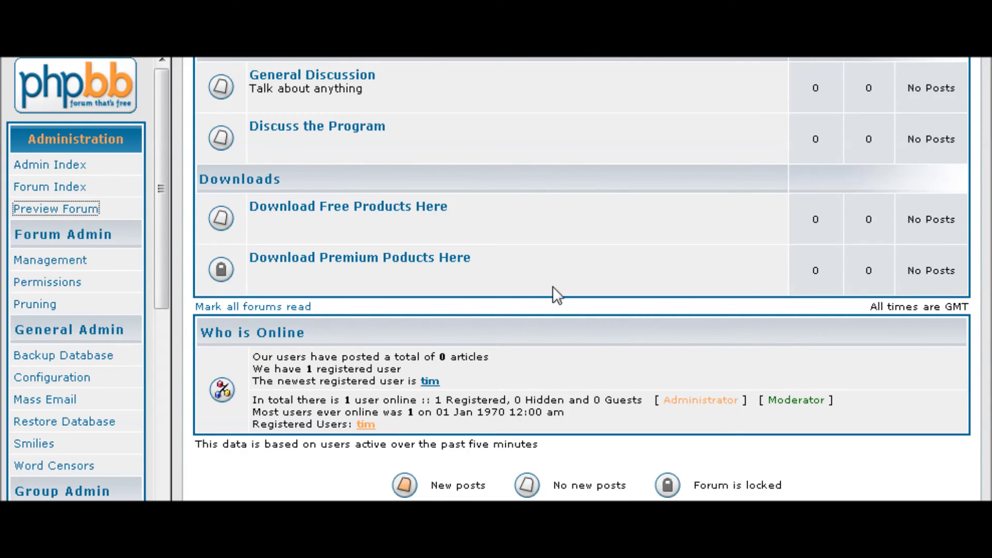
pyautogui.moveTo(217, 273)
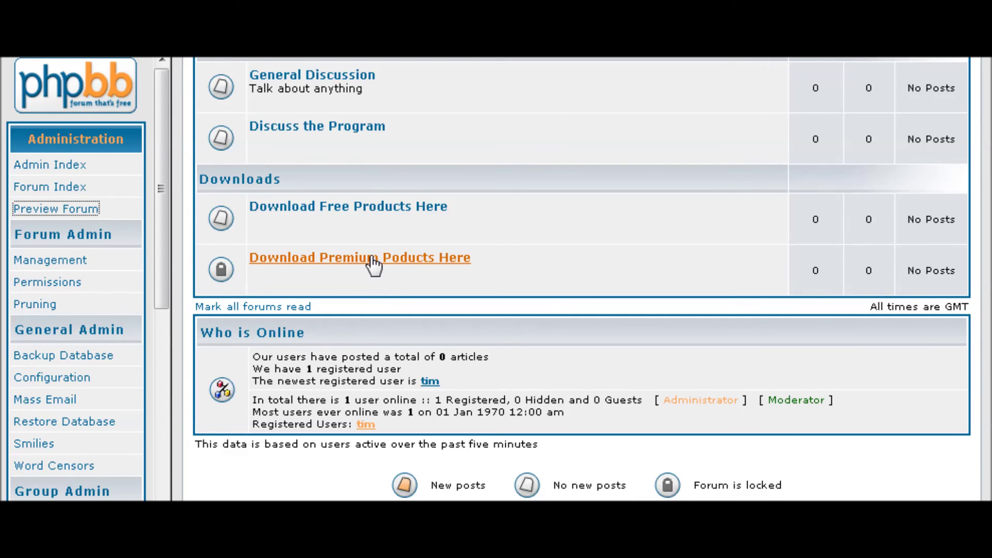
pyautogui.click(414, 265)
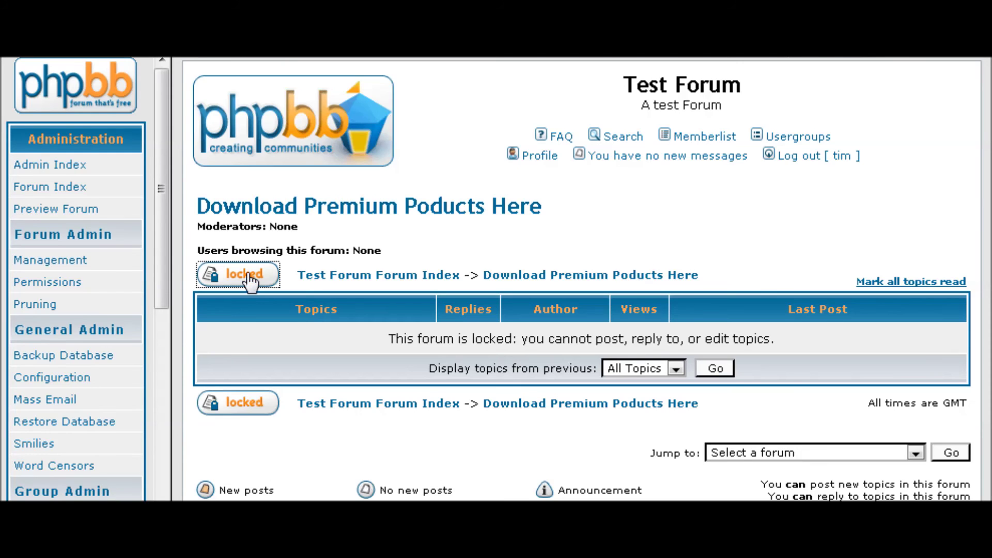
pyautogui.click(243, 273)
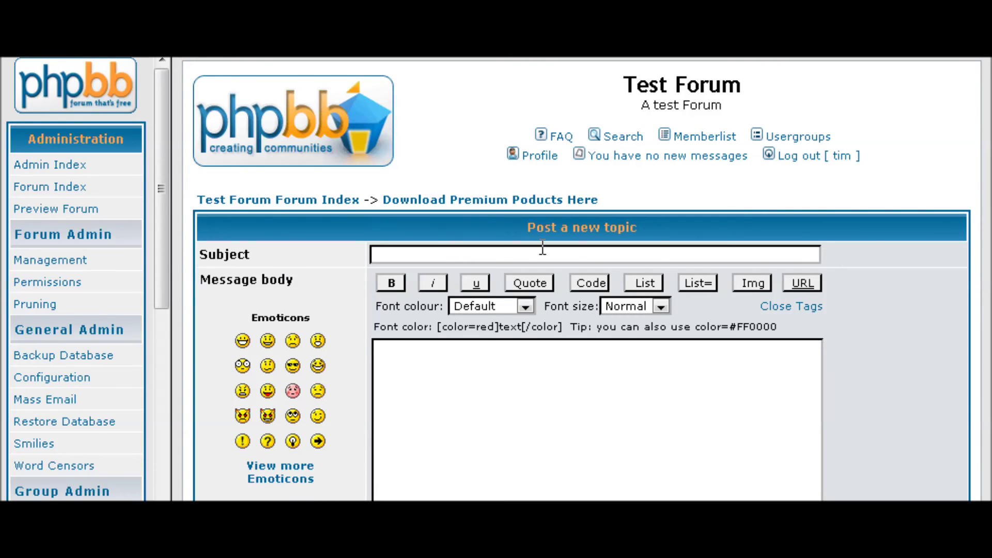
pyautogui.scroll(-1, 737, 255)
pyautogui.scroll(1, 733, 263)
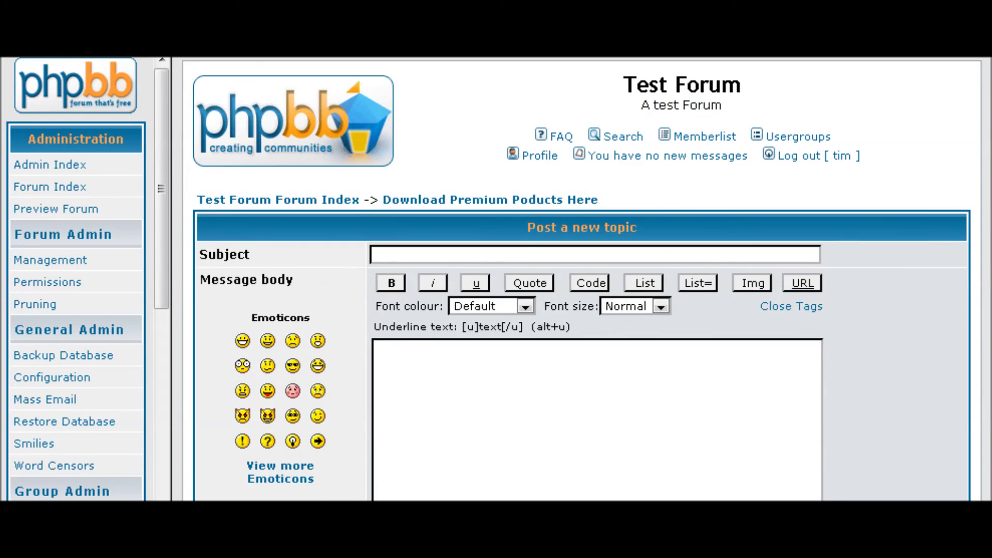
pyautogui.hotkey('alt', 'Left')
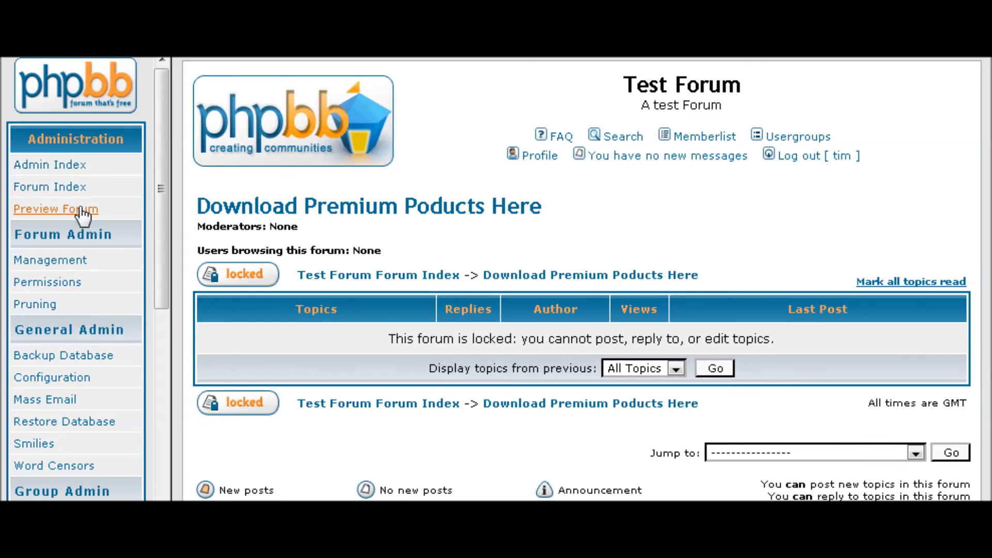
pyautogui.click(54, 165)
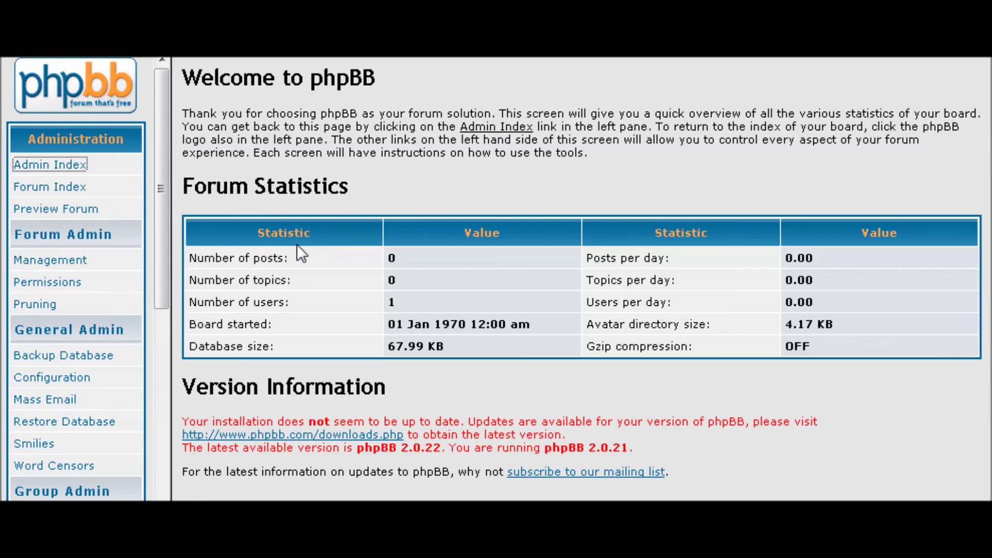
pyautogui.scroll(-1, 297, 248)
pyautogui.scroll(-2, 98, 251)
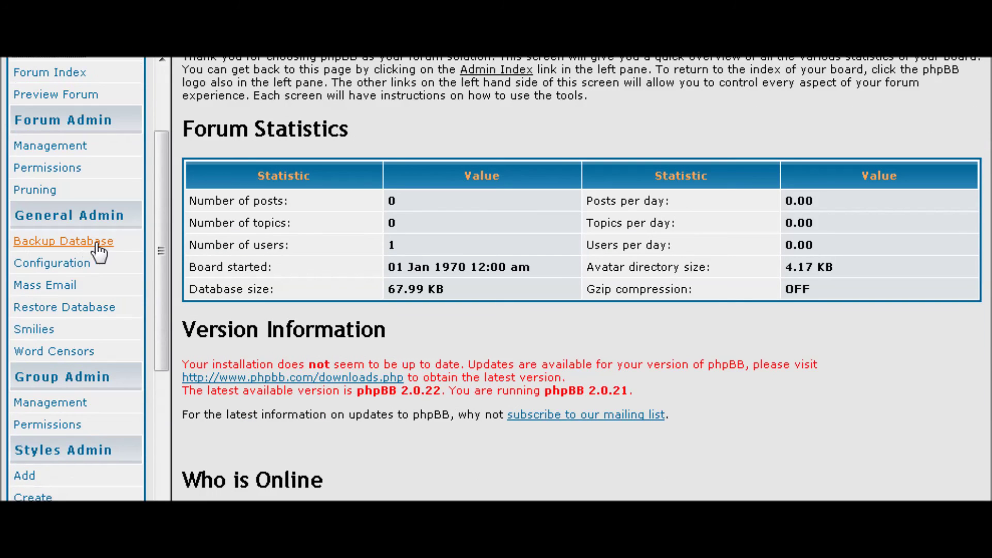
# Look up the forum permissions for Download Premium Poducts Here
pyautogui.click(59, 169)
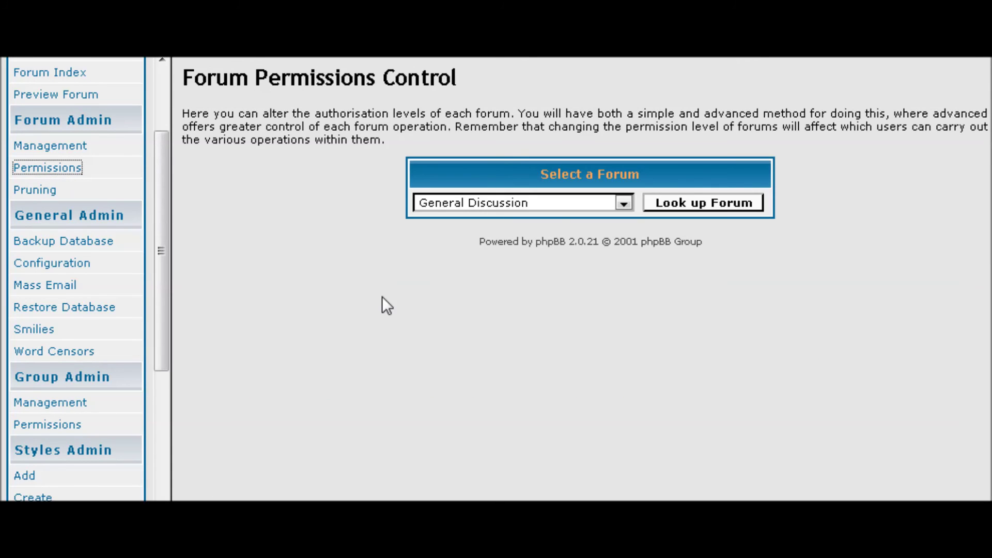
pyautogui.click(624, 204)
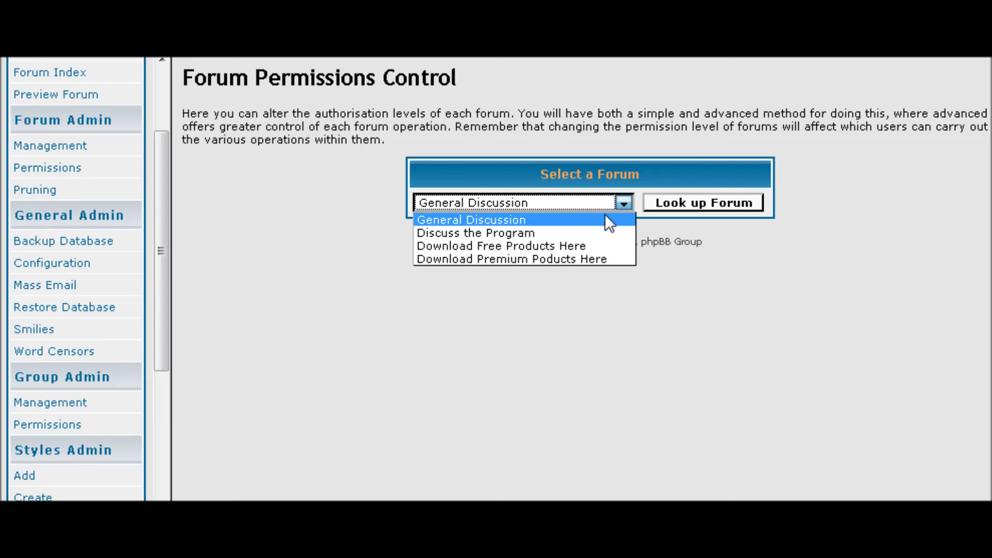
pyautogui.click(576, 257)
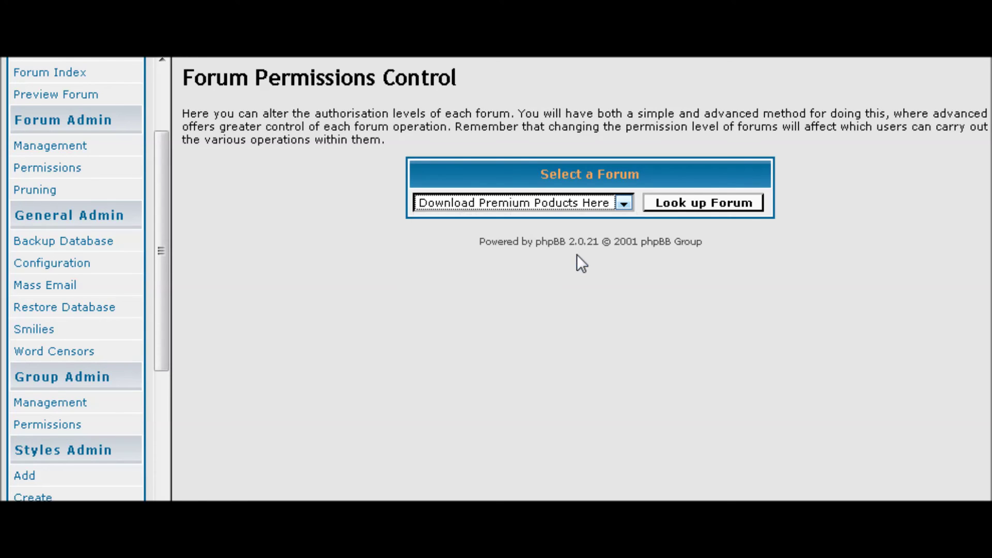
pyautogui.click(694, 203)
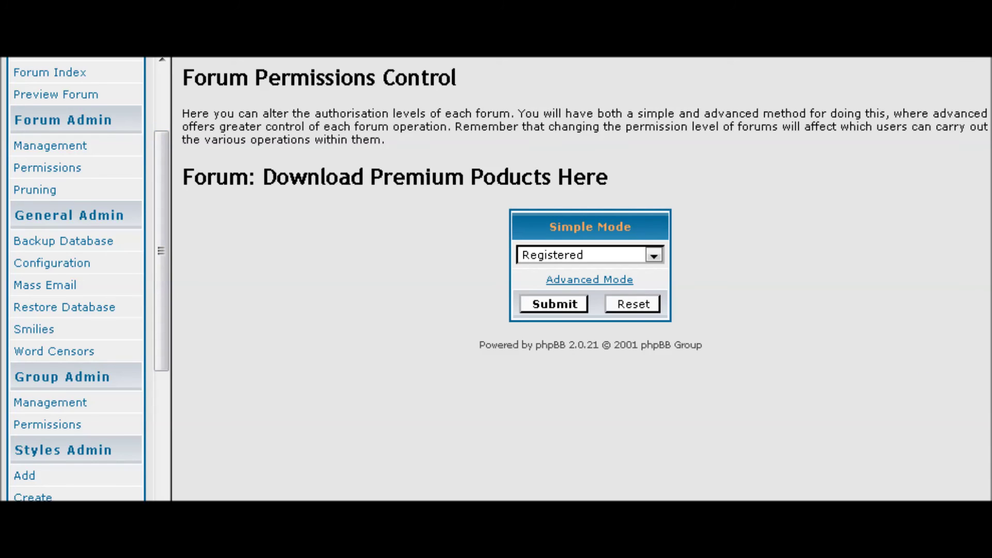
pyautogui.click(57, 170)
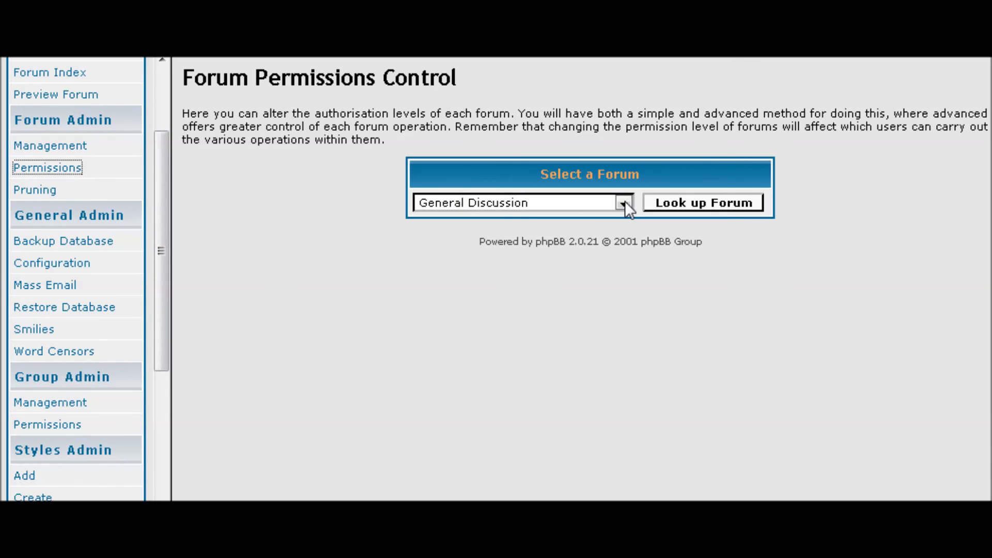
pyautogui.click(622, 202)
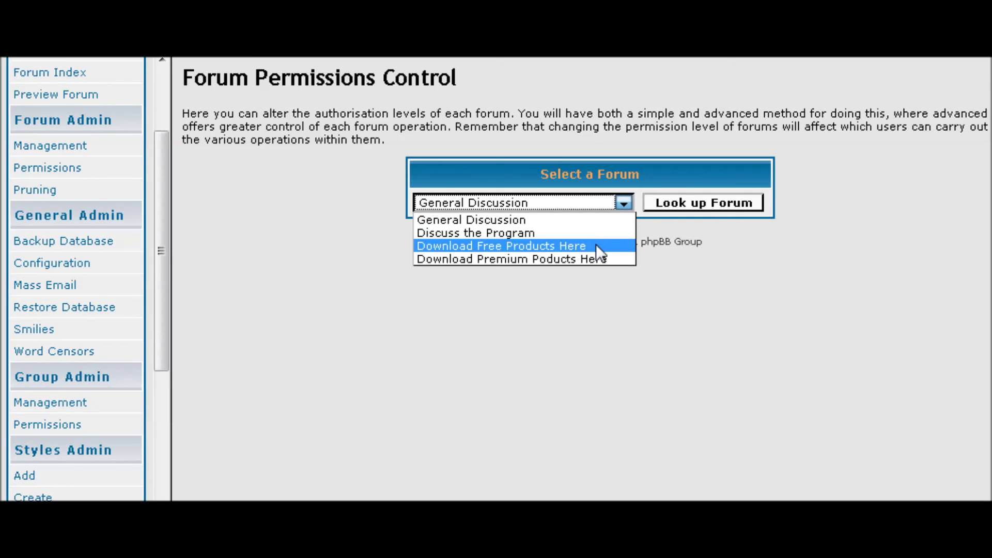
pyautogui.click(601, 256)
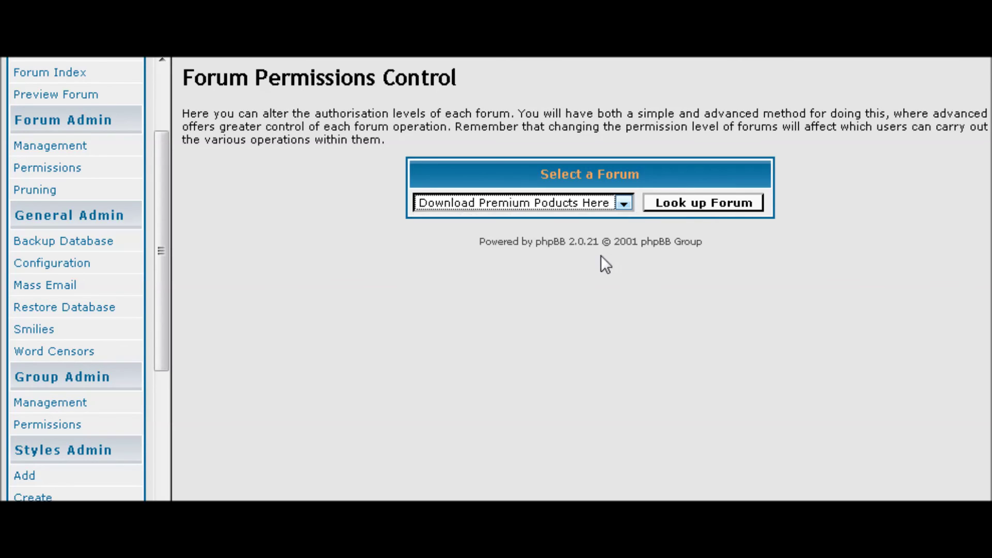
pyautogui.click(330, 231)
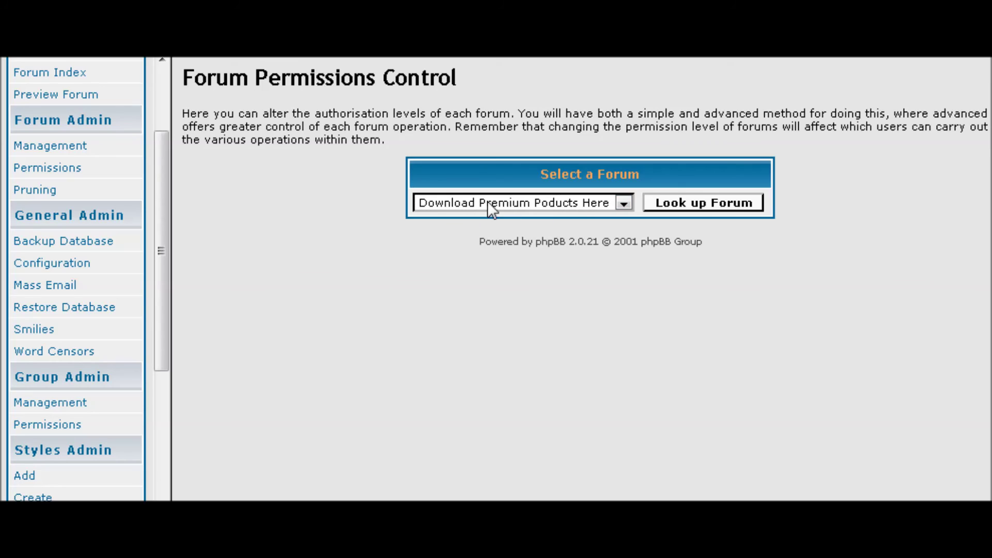
pyautogui.click(695, 201)
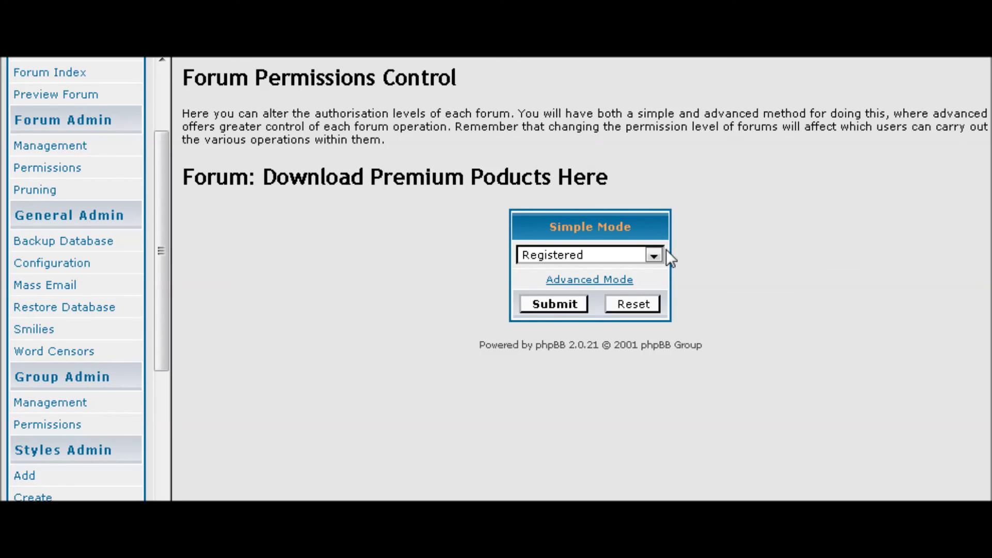
# Set the premium forum's simple access level to Private and show the advanced permissions
pyautogui.click(654, 256)
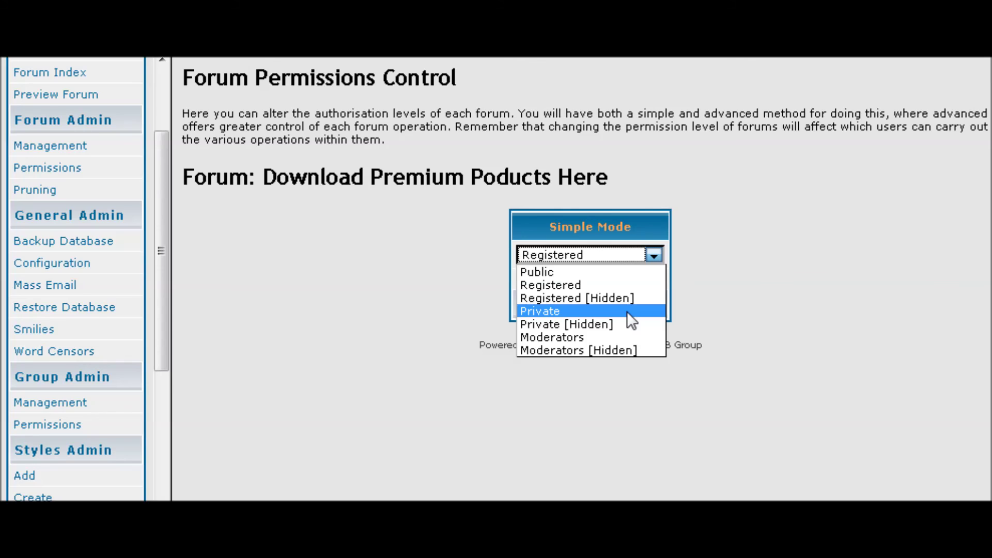
pyautogui.click(627, 311)
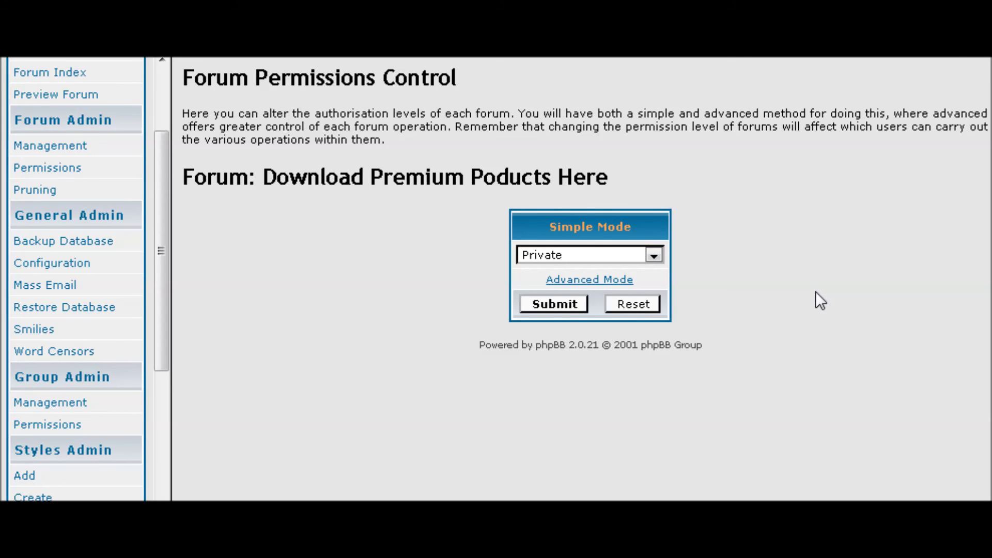
pyautogui.click(602, 281)
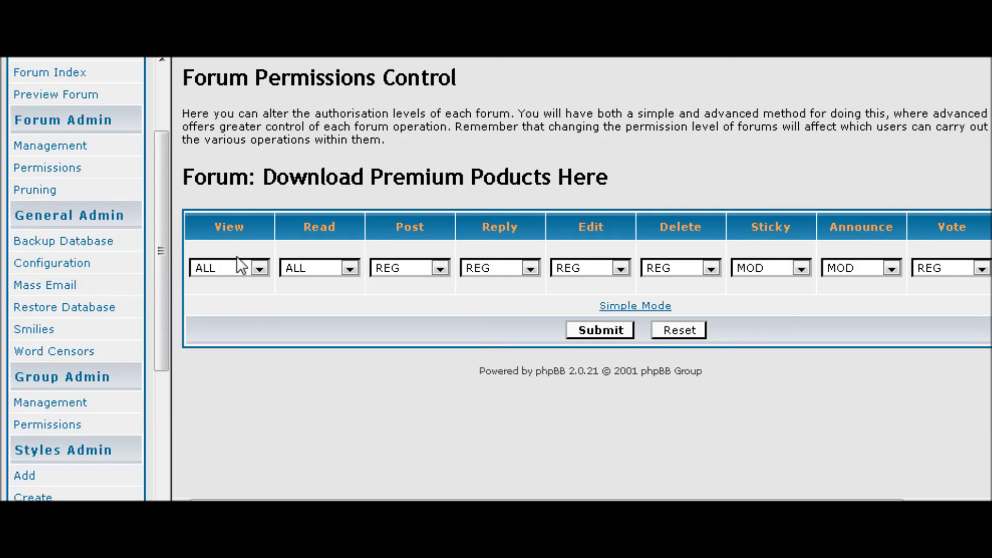
# Set Read to PRIVATE, Post to MOD and Reply to PRIVATE
pyautogui.click(350, 267)
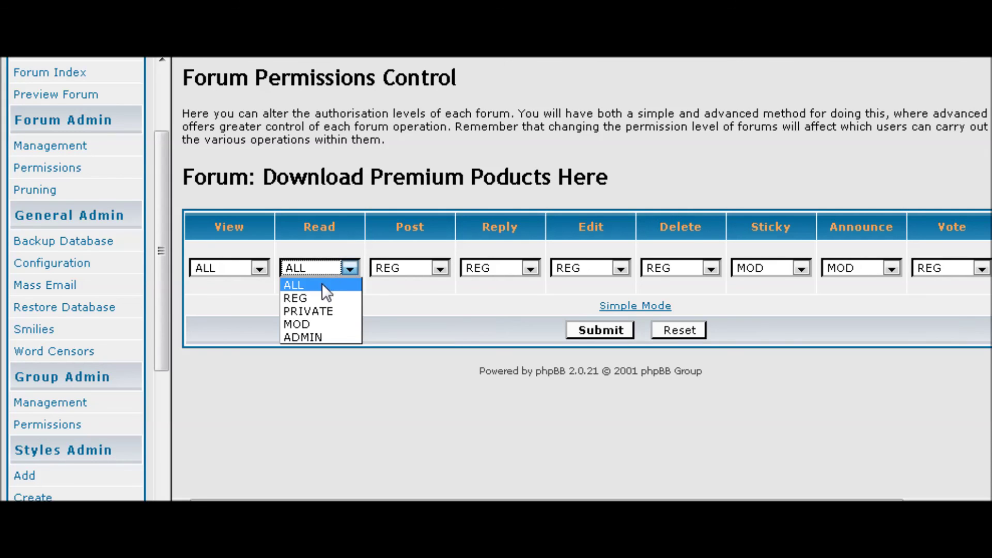
pyautogui.click(331, 309)
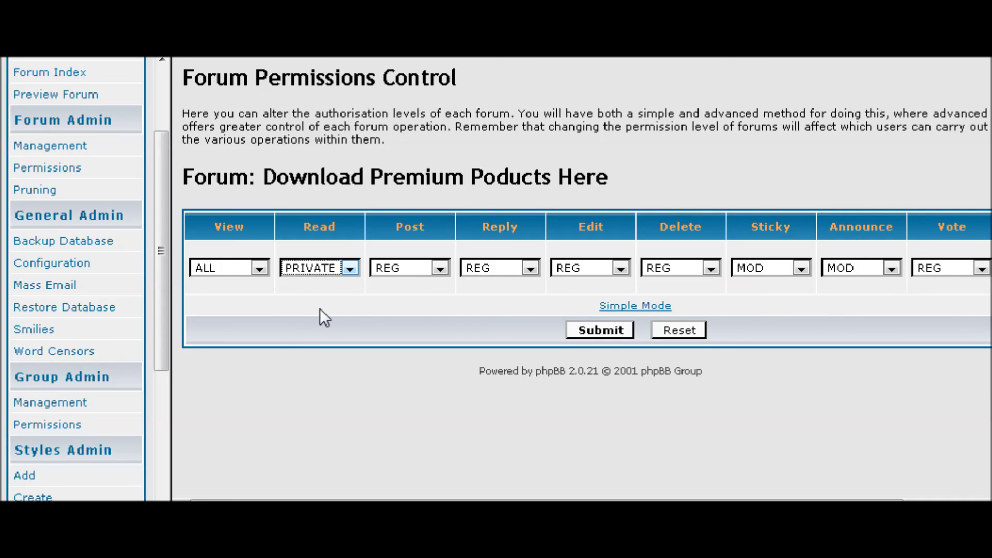
pyautogui.click(320, 309)
pyautogui.click(439, 267)
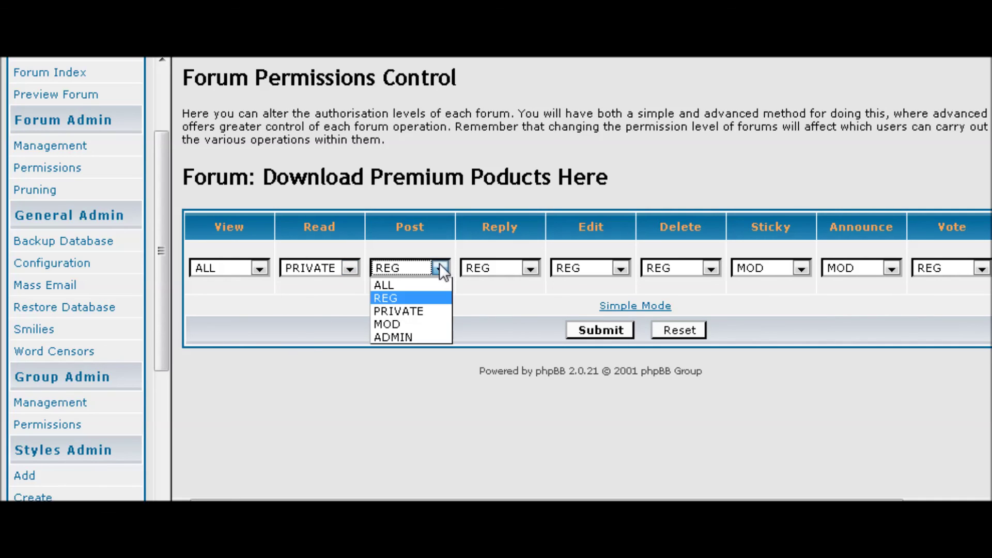
pyautogui.click(420, 320)
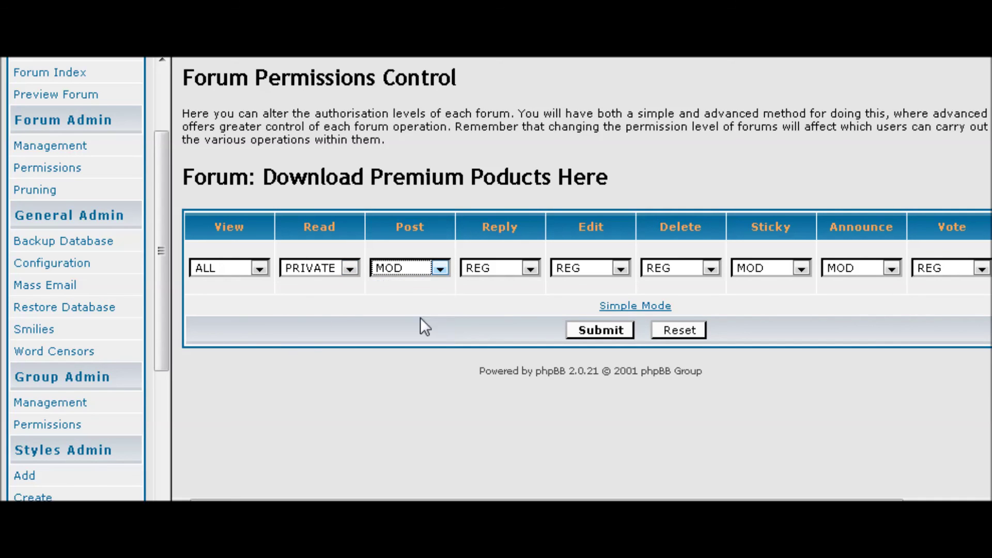
pyautogui.click(530, 268)
pyautogui.click(509, 309)
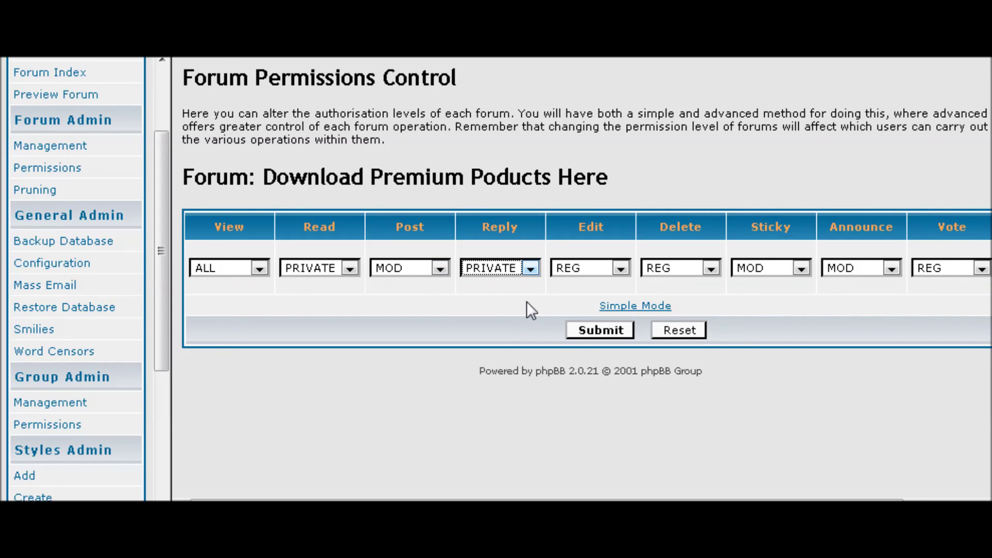
# Set Edit and Delete to MOD and Vote to PRIVATE, then submit the permissions
pyautogui.click(620, 268)
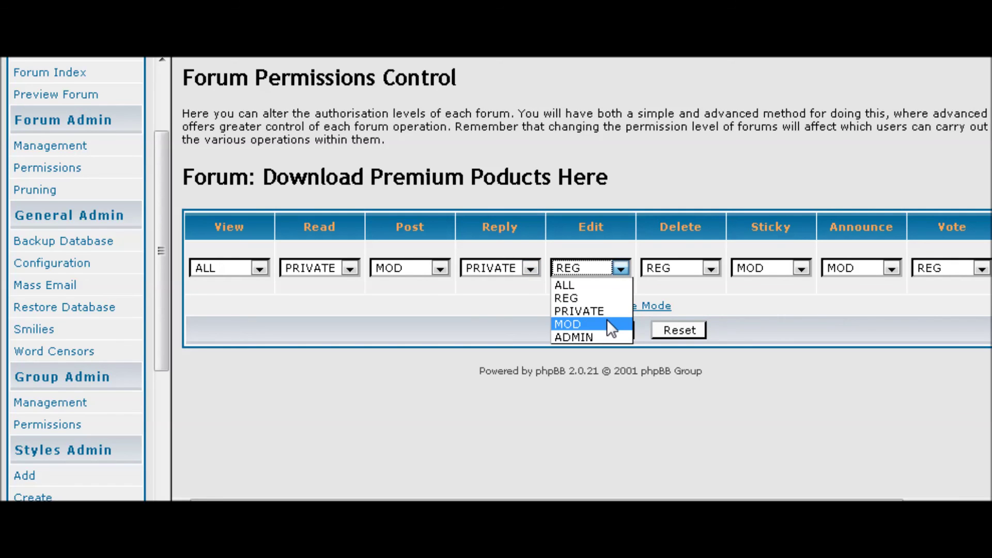
pyautogui.click(607, 321)
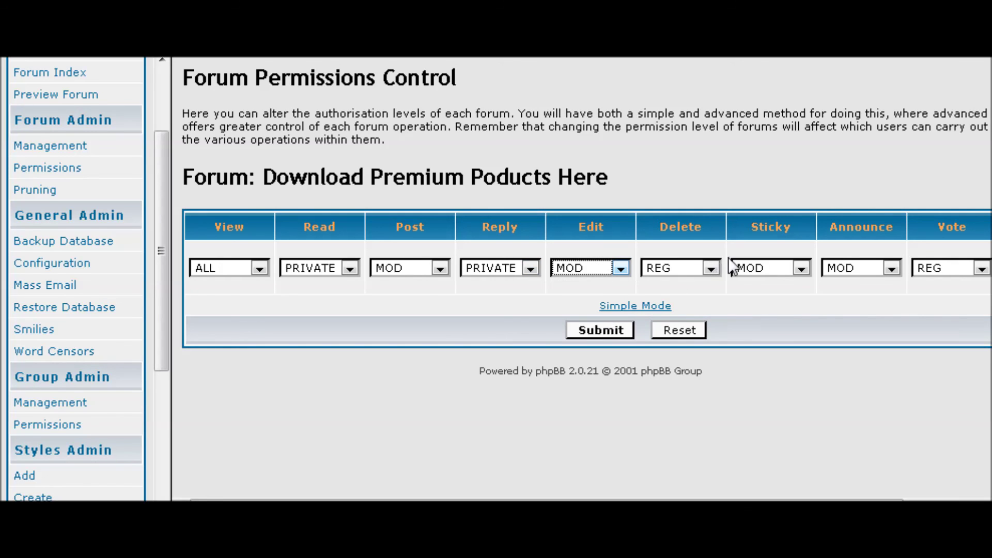
pyautogui.click(711, 267)
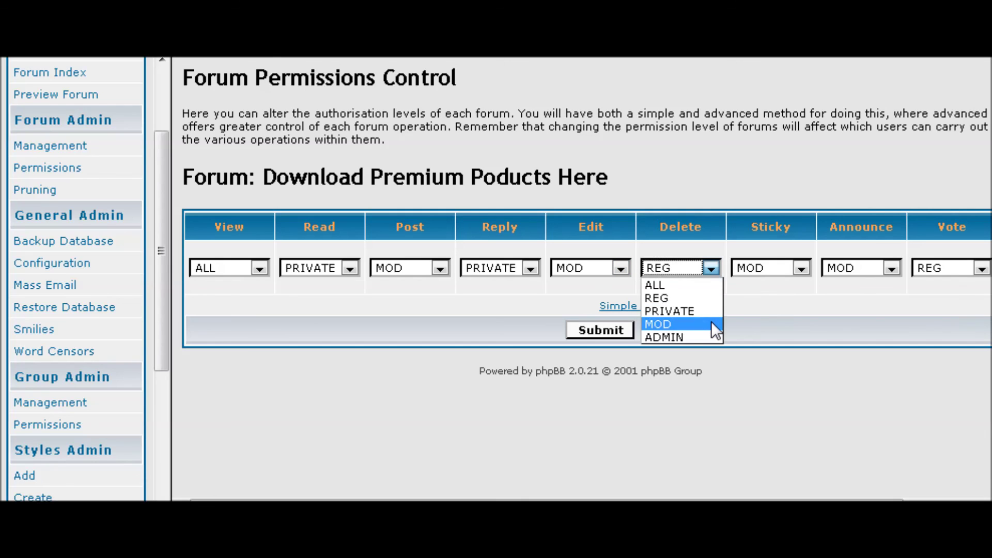
pyautogui.click(711, 322)
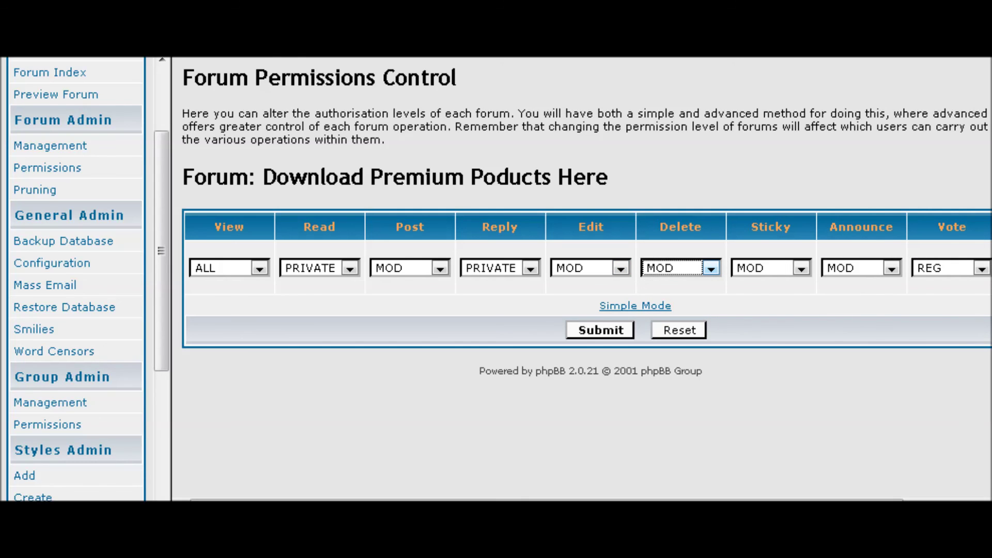
pyautogui.click(981, 268)
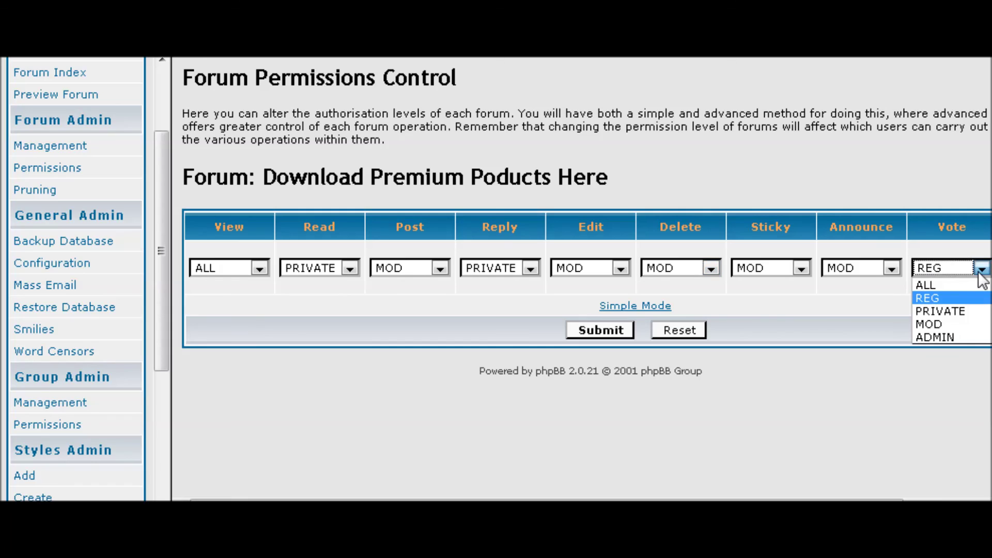
pyautogui.click(975, 311)
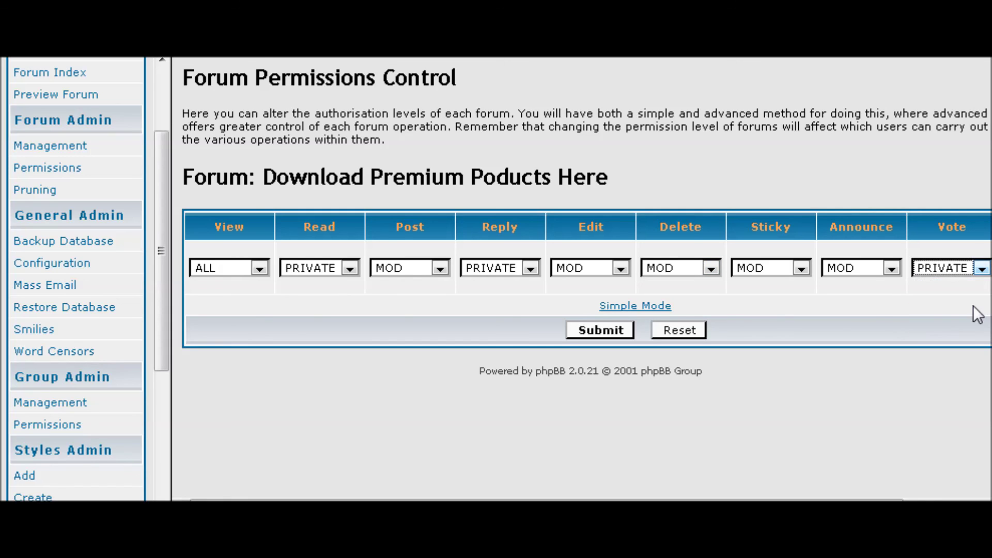
pyautogui.click(600, 329)
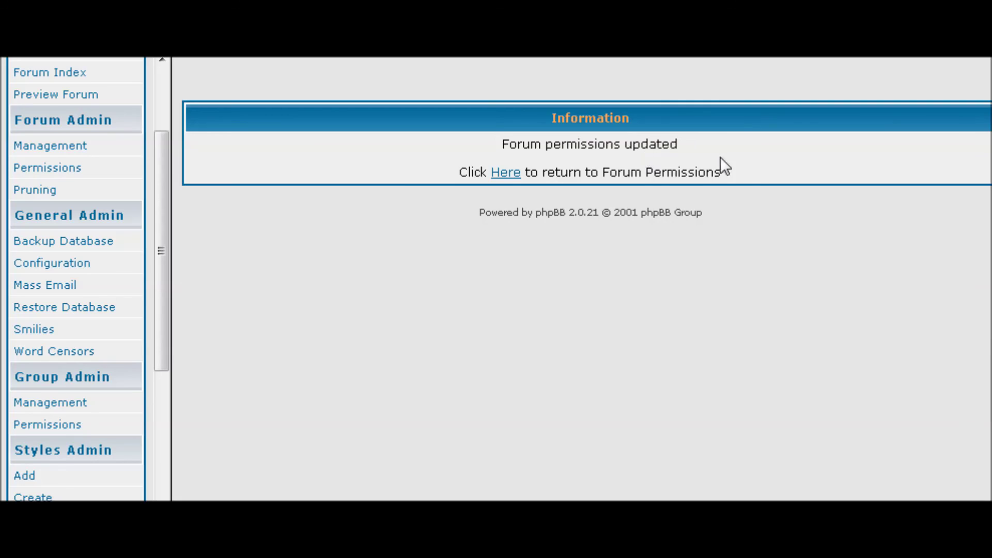
# Reload Download Premium Poducts Here's permissions to confirm Read, Reply and Vote are PRIVATE
pyautogui.click(503, 178)
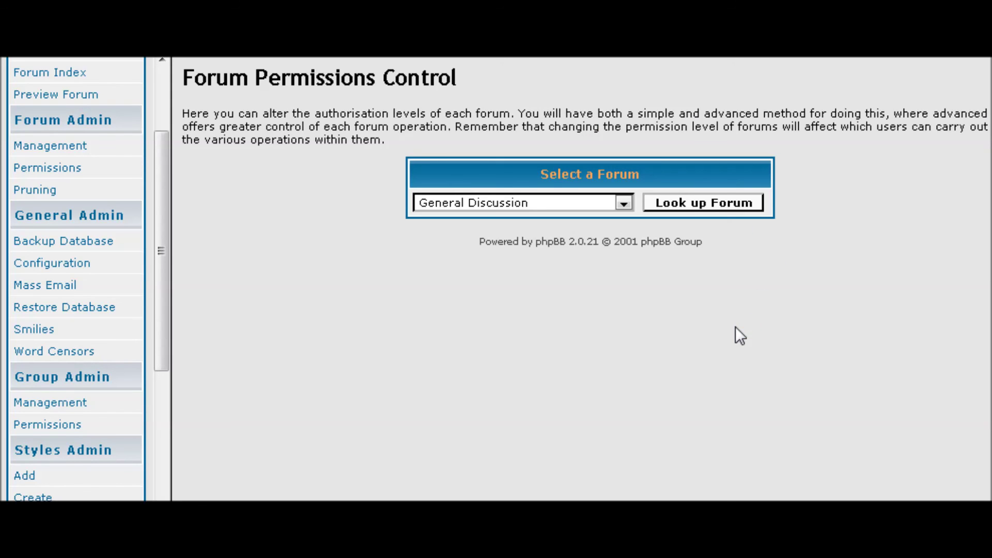
pyautogui.click(620, 202)
pyautogui.click(597, 256)
pyautogui.click(698, 206)
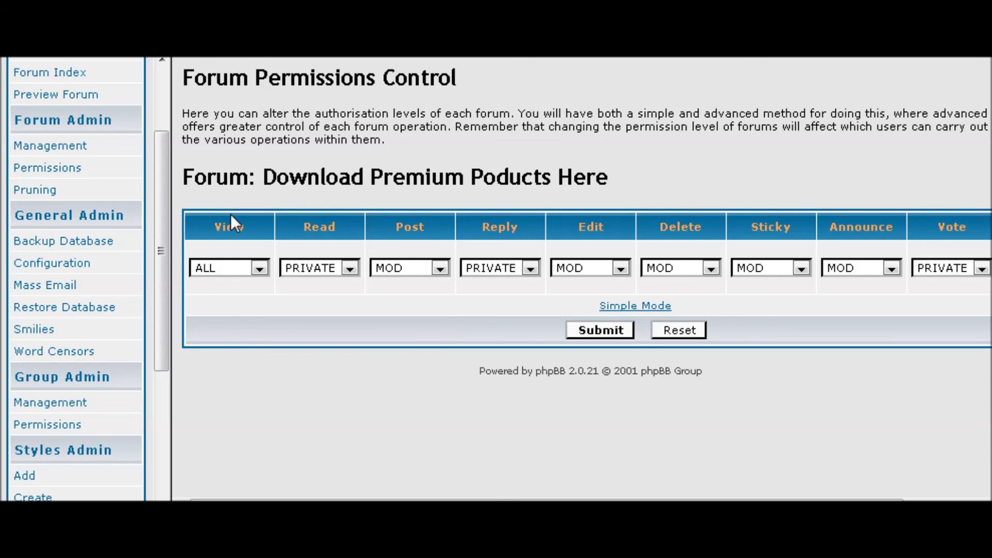
pyautogui.scroll(-3, 141, 304)
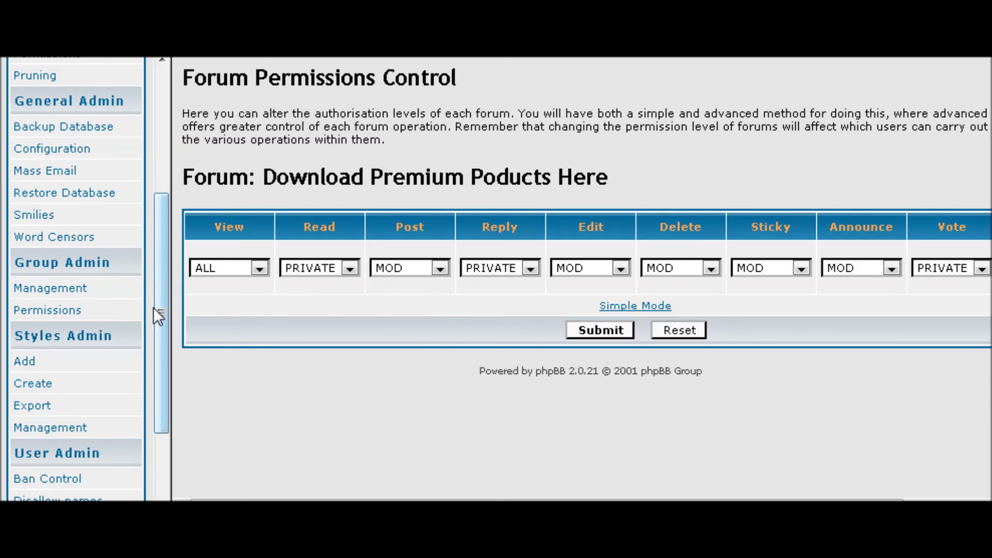
pyautogui.scroll(-2, 140, 217)
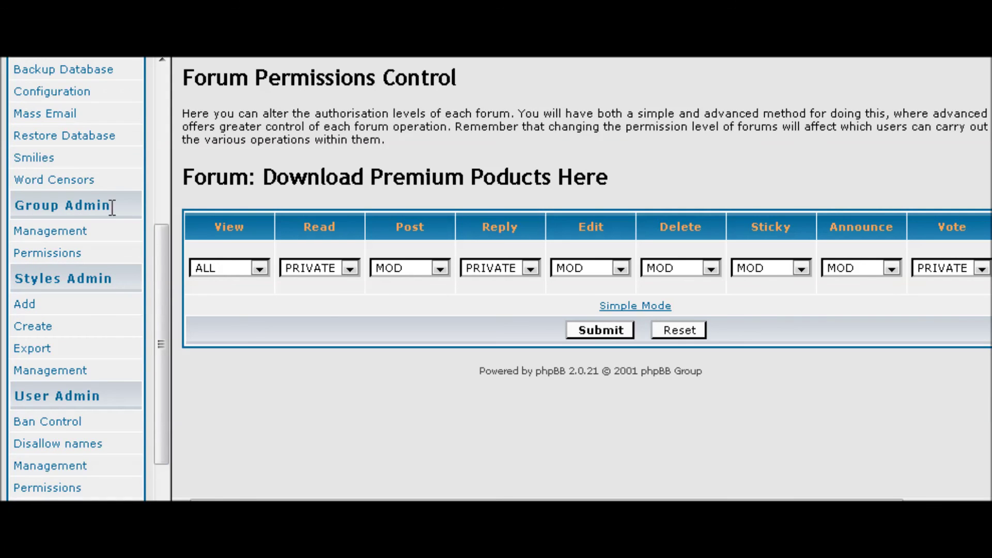
pyautogui.scroll(-2, 122, 195)
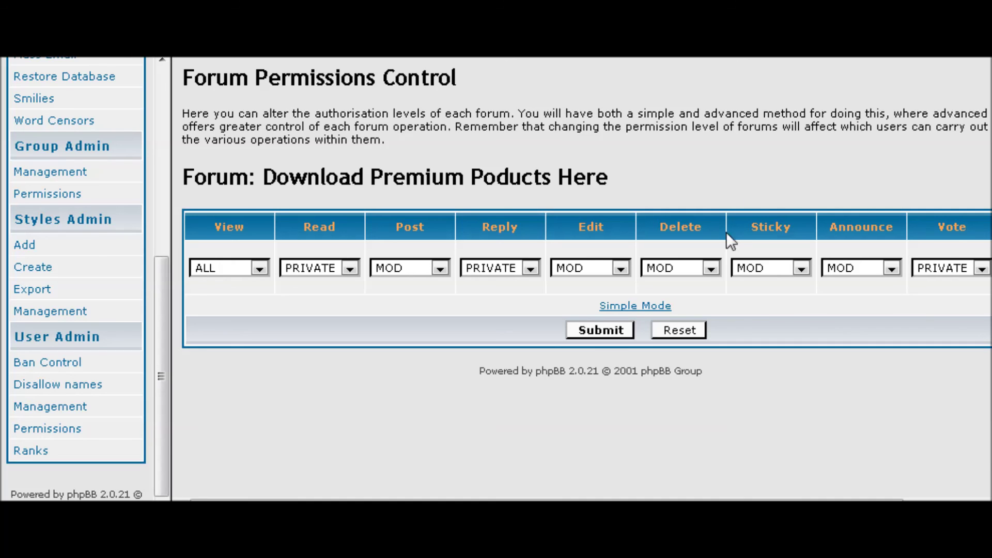
pyautogui.scroll(10, 79, 174)
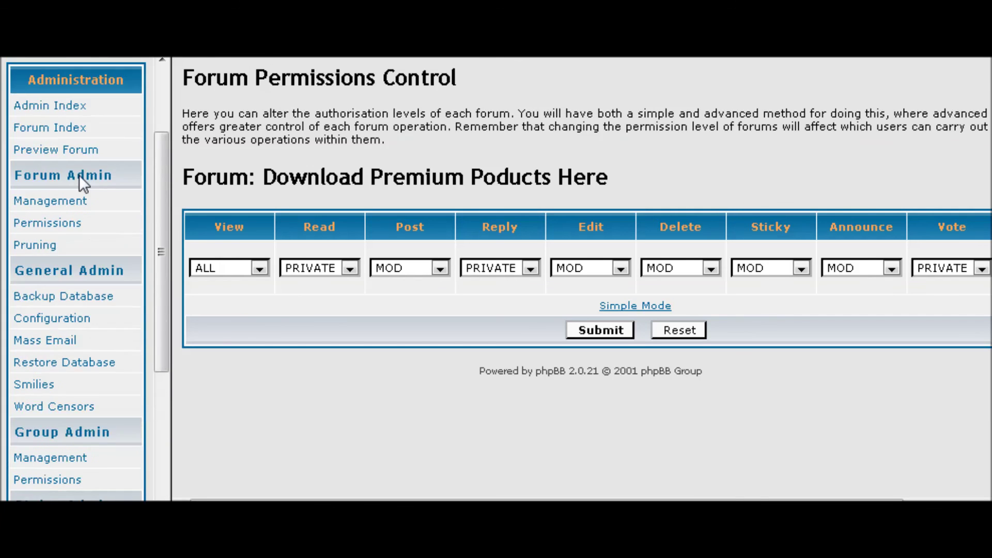